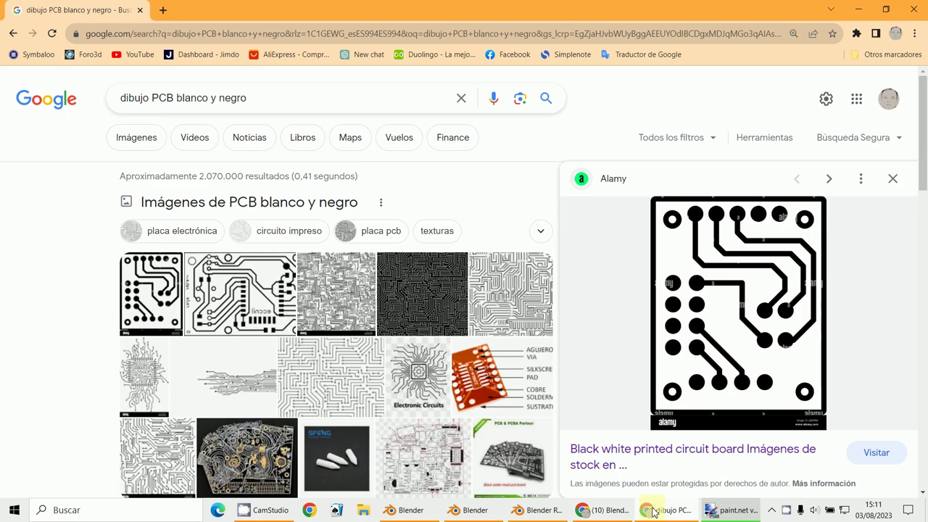
# Browse the black-and-white PCB drawing results, preview the Pinterest circuit image, and close that browser window.
pyautogui.scroll(-2, 211, 333)
pyautogui.scroll(1, 211, 333)
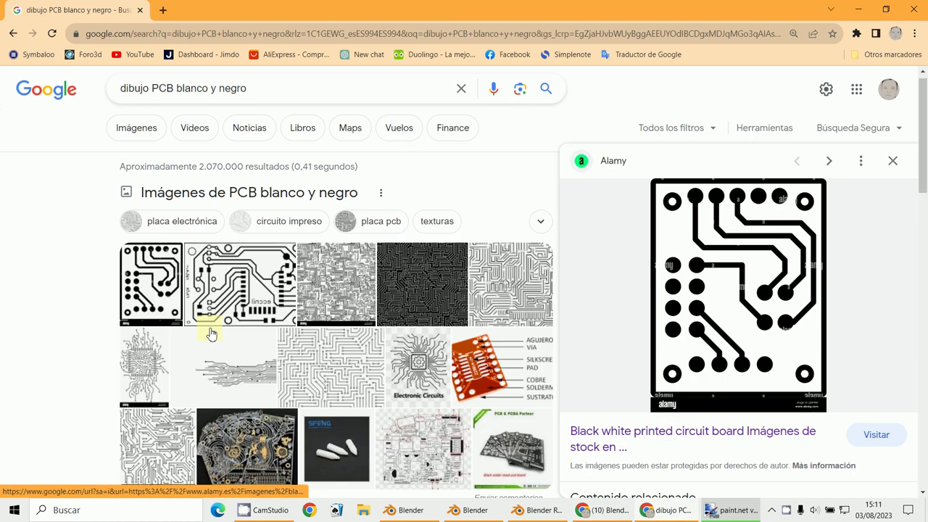
pyautogui.click(249, 372)
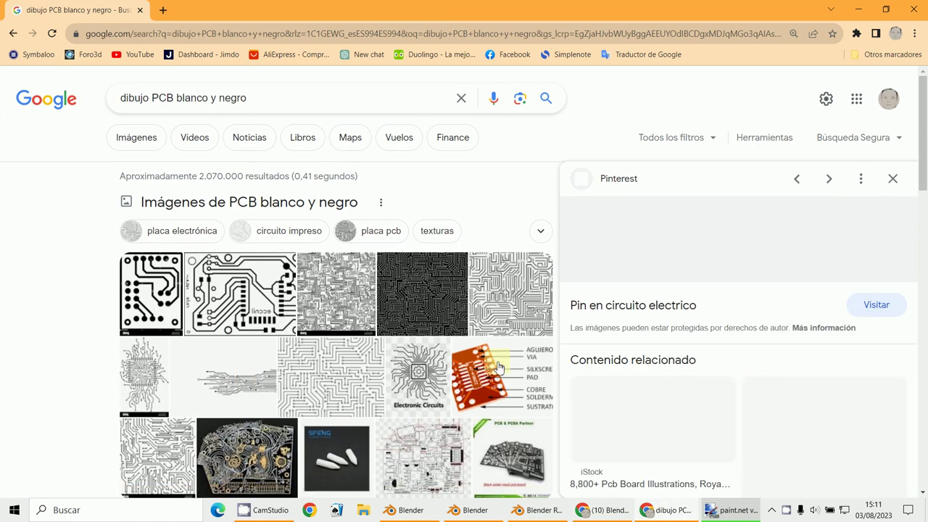
pyautogui.scroll(-2, 353, 373)
pyautogui.scroll(2, 353, 373)
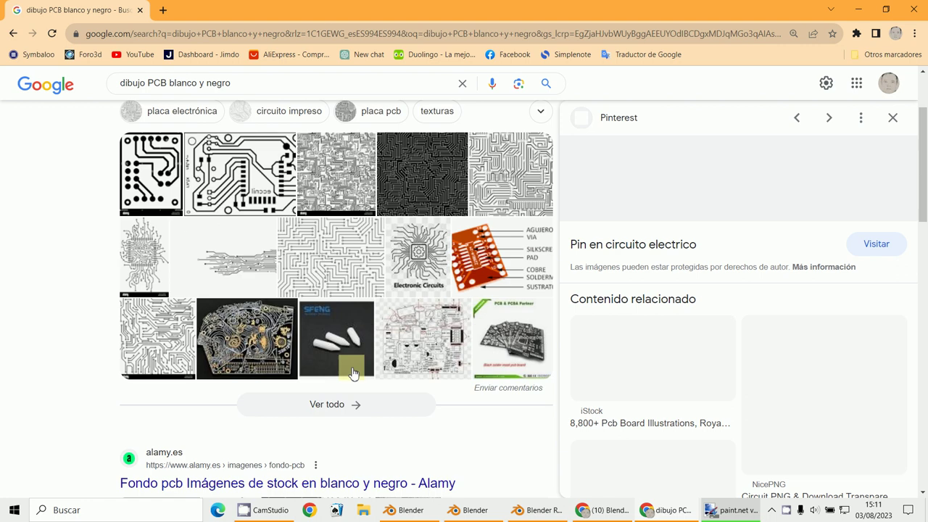
pyautogui.scroll(-6, 269, 326)
pyautogui.scroll(1, 270, 337)
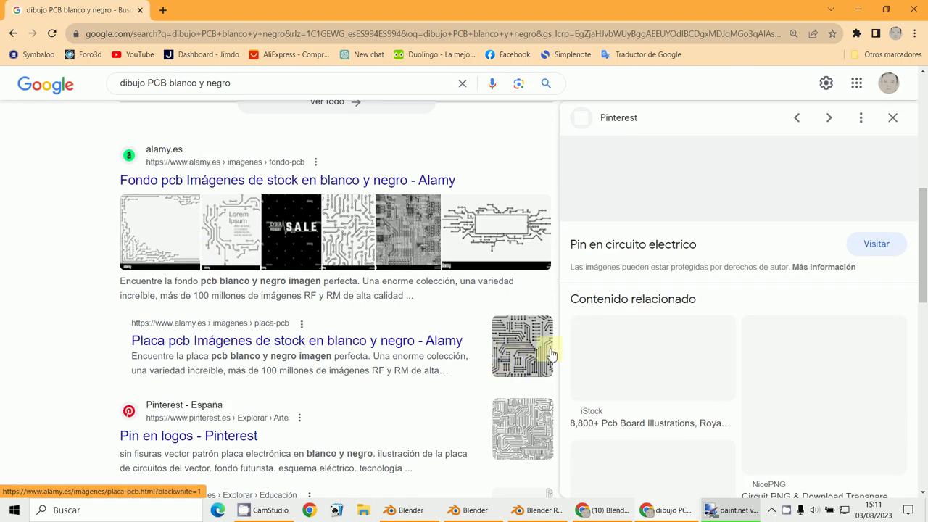
pyautogui.click(252, 221)
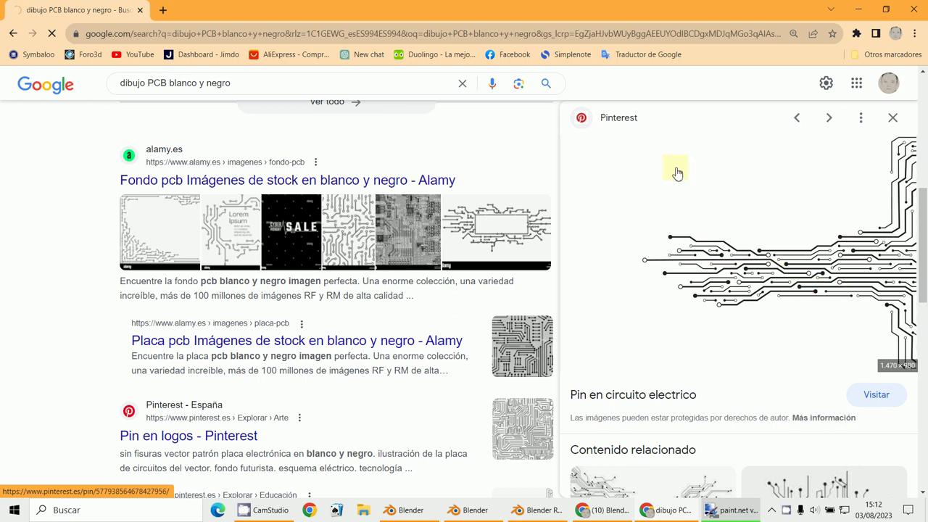
pyautogui.click(913, 10)
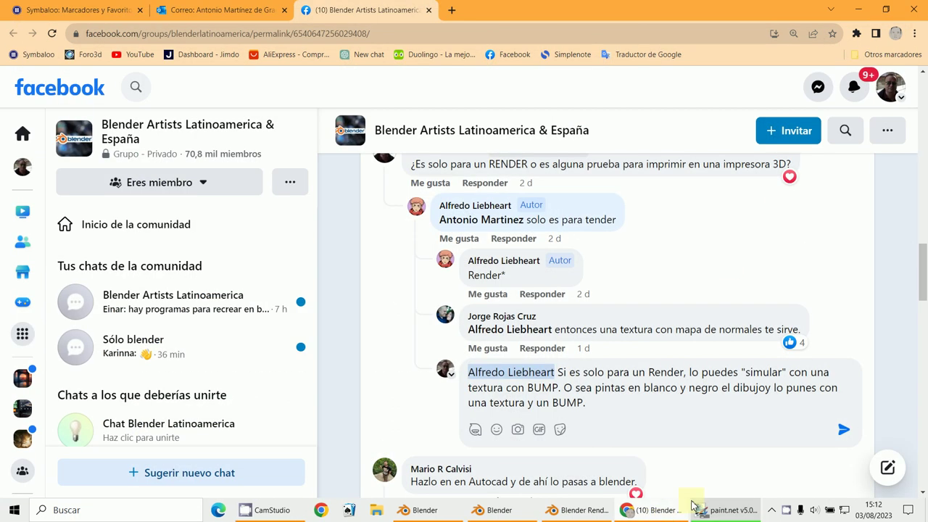
# Switch to Blender to view the circuit board render, close it, and bring up the main Blender window.
pyautogui.click(572, 513)
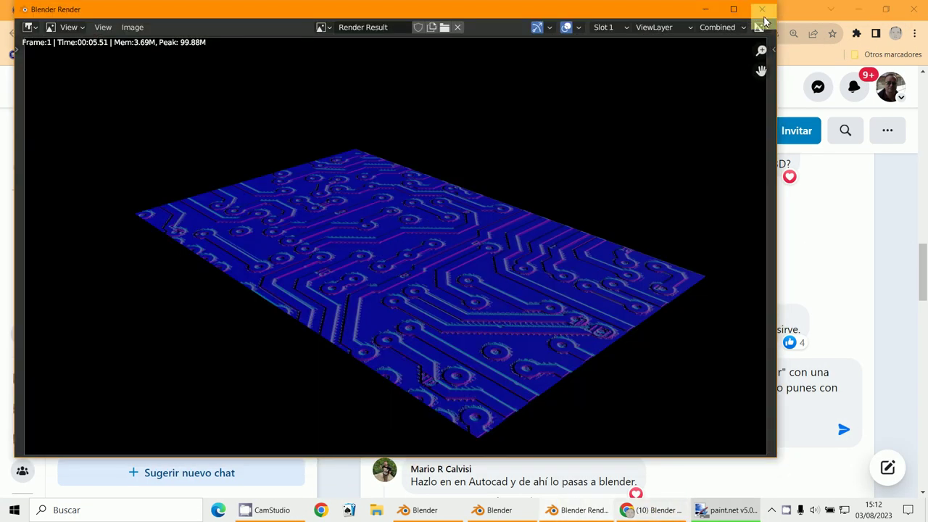
pyautogui.click(758, 27)
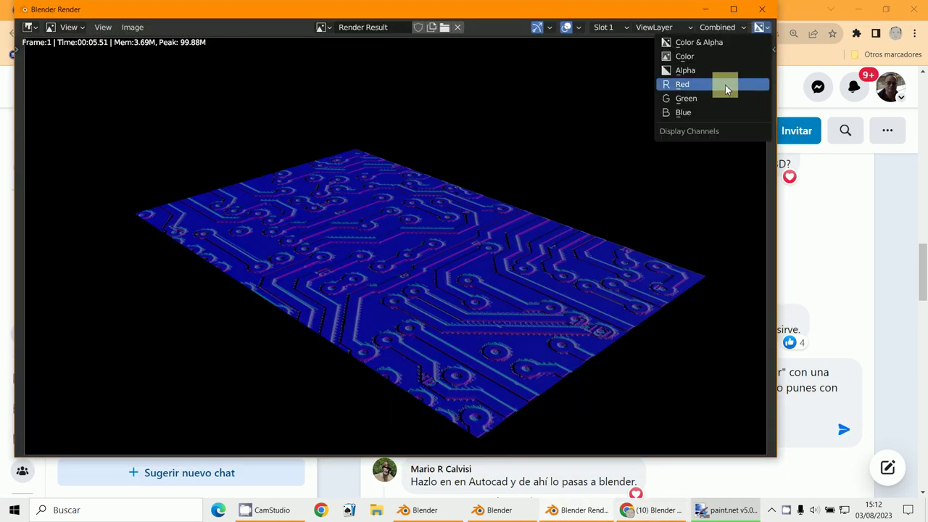
pyautogui.click(761, 8)
pyautogui.click(551, 513)
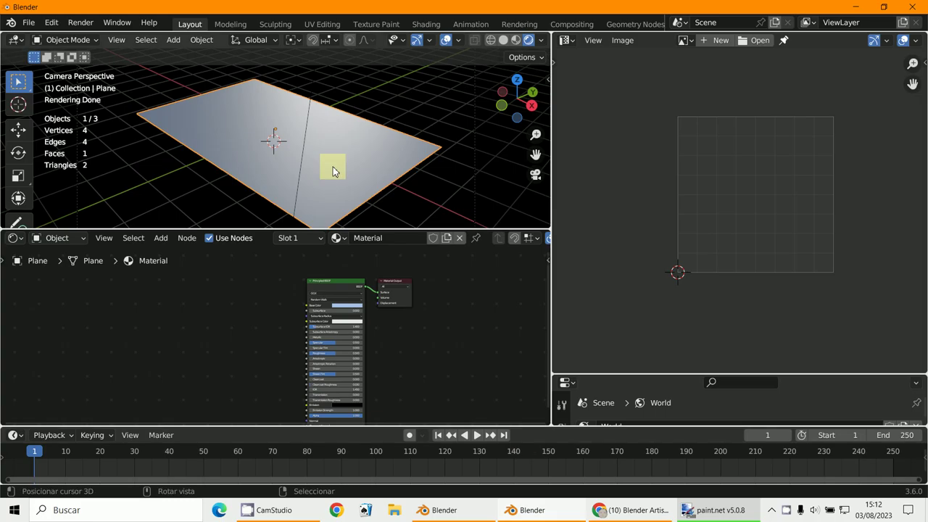
# Put the plane in Edit Mode and add an Image Texture node well before the Principled BSDF in its material.
pyautogui.click(66, 39)
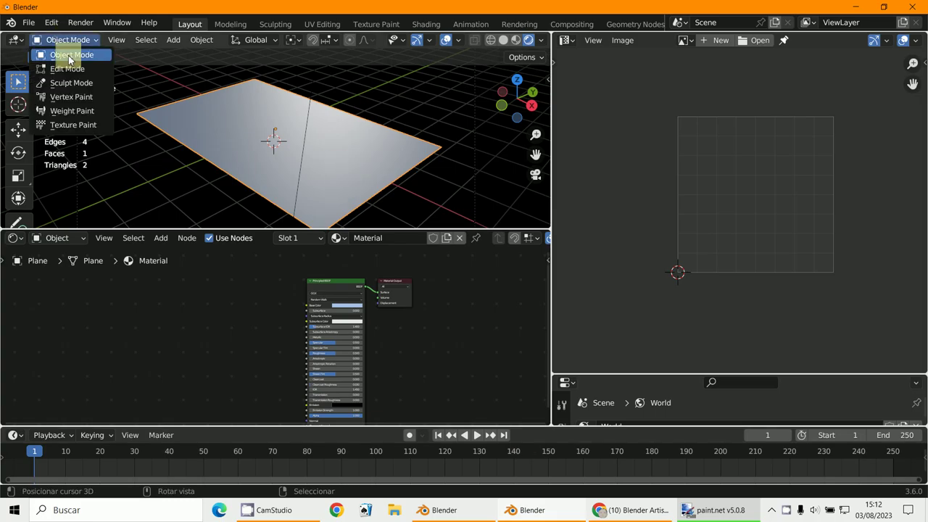
pyautogui.click(70, 70)
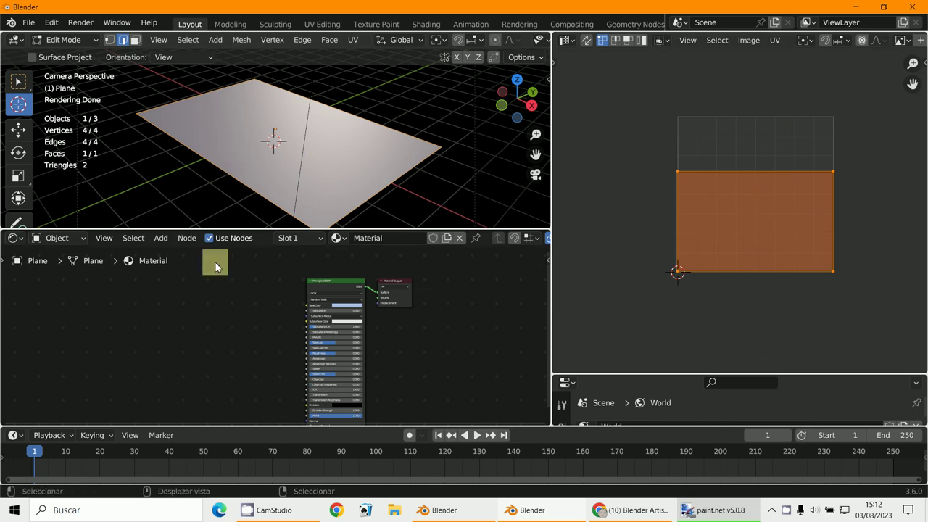
pyautogui.scroll(1, 214, 319)
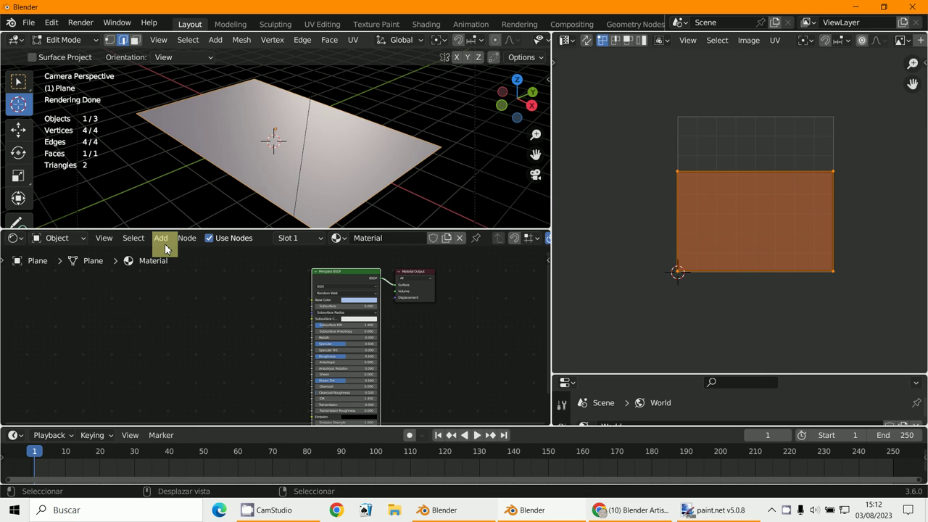
pyautogui.click(162, 243)
pyautogui.moveTo(178, 315)
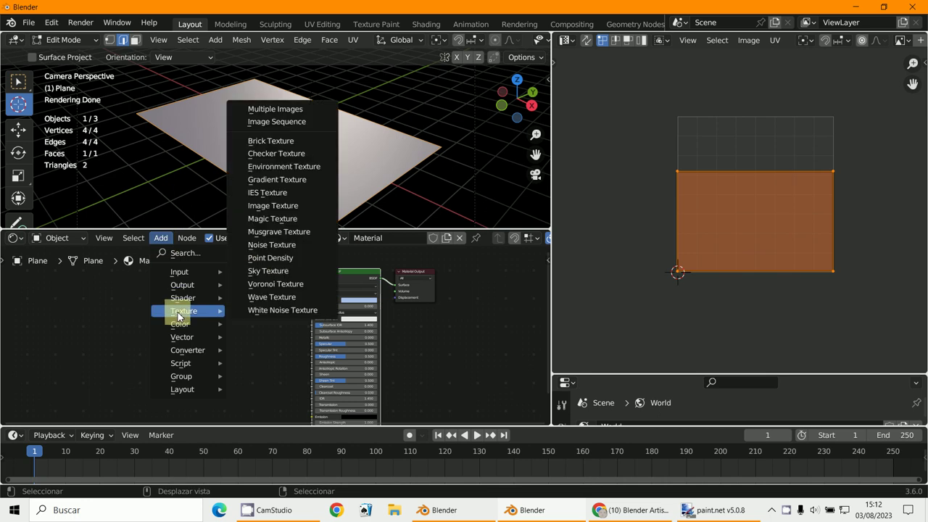
pyautogui.click(272, 207)
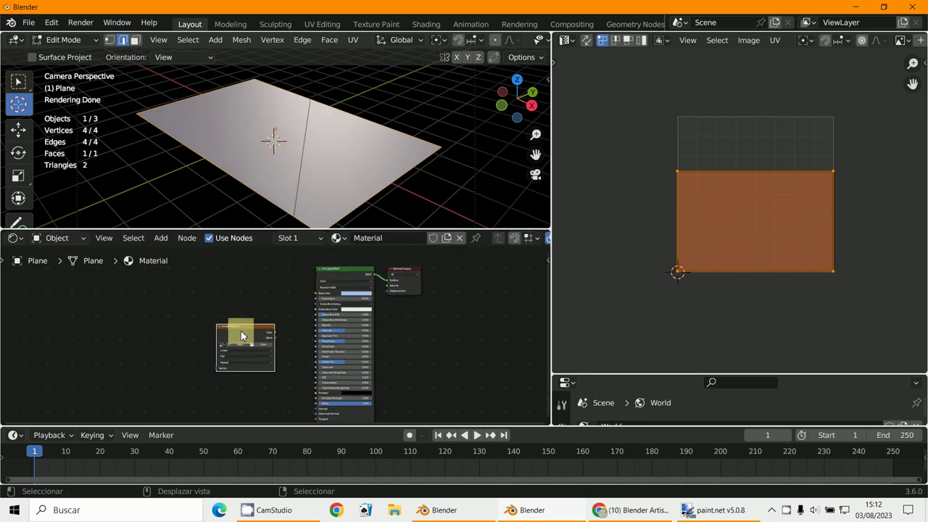
pyautogui.click(165, 346)
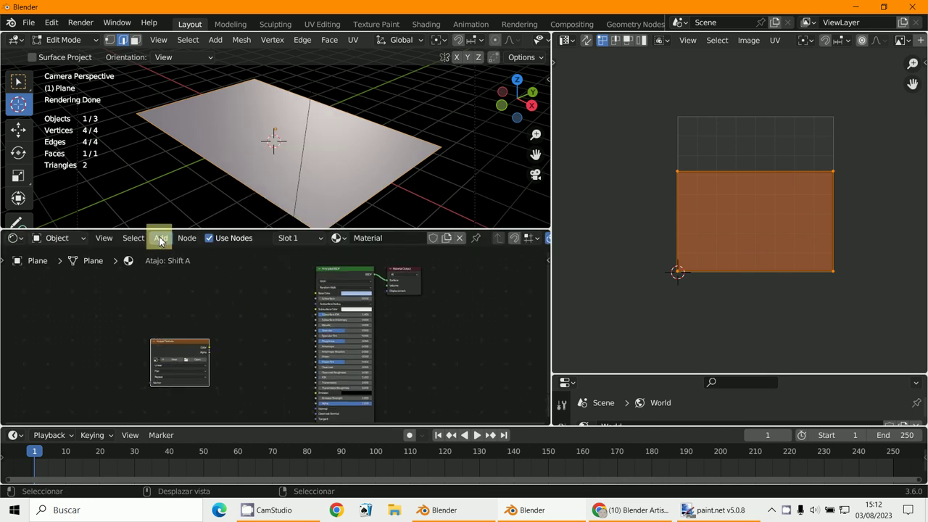
pyautogui.click(159, 238)
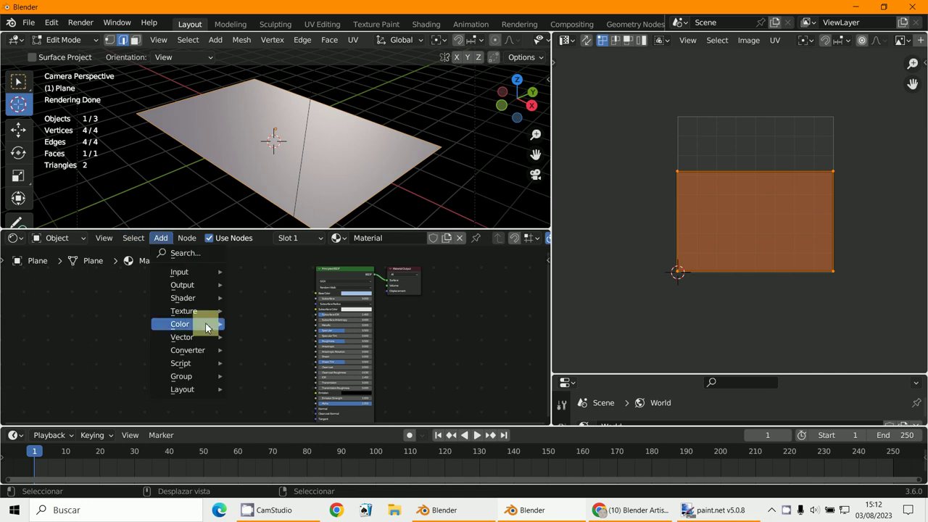
pyautogui.moveTo(200, 338)
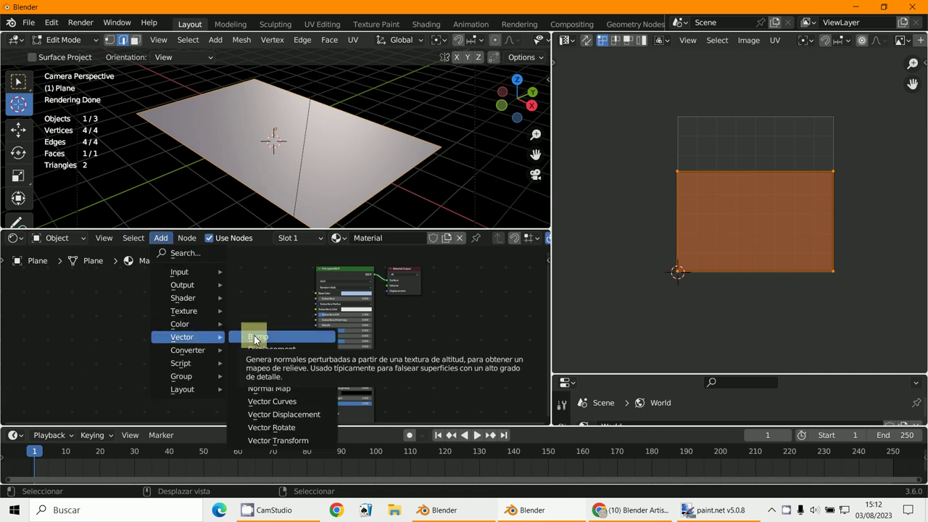
pyautogui.click(269, 389)
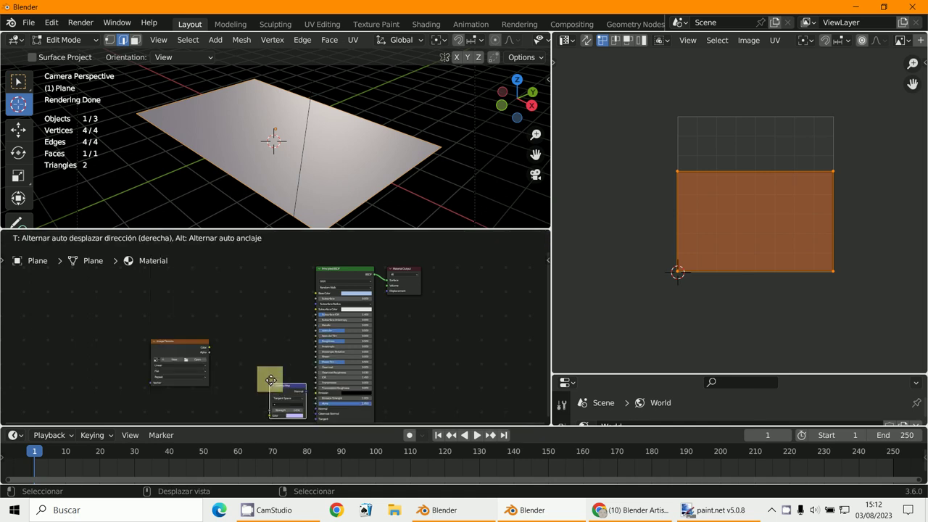
pyautogui.click(259, 361)
pyautogui.rightClick(259, 361)
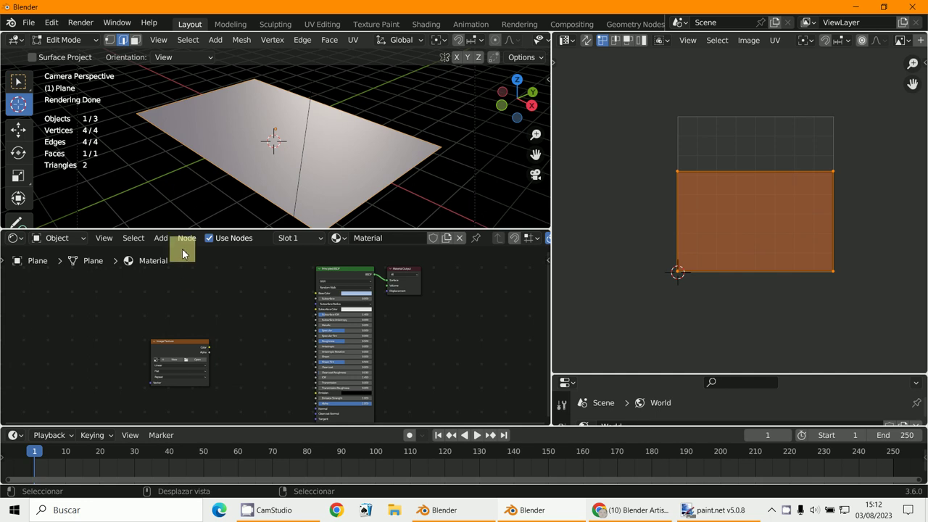
# Add a Bump node between the Image Texture and Principled BSDF nodes.
pyautogui.click(162, 238)
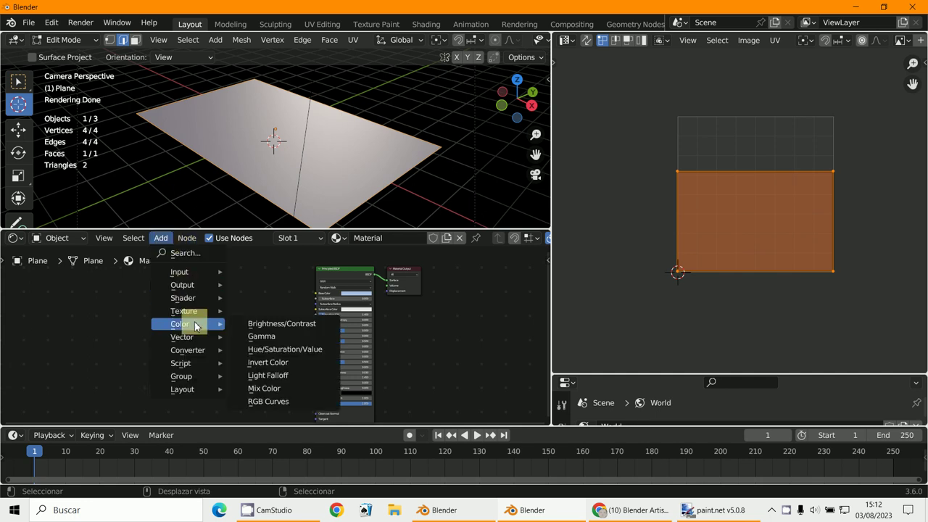
pyautogui.moveTo(205, 300)
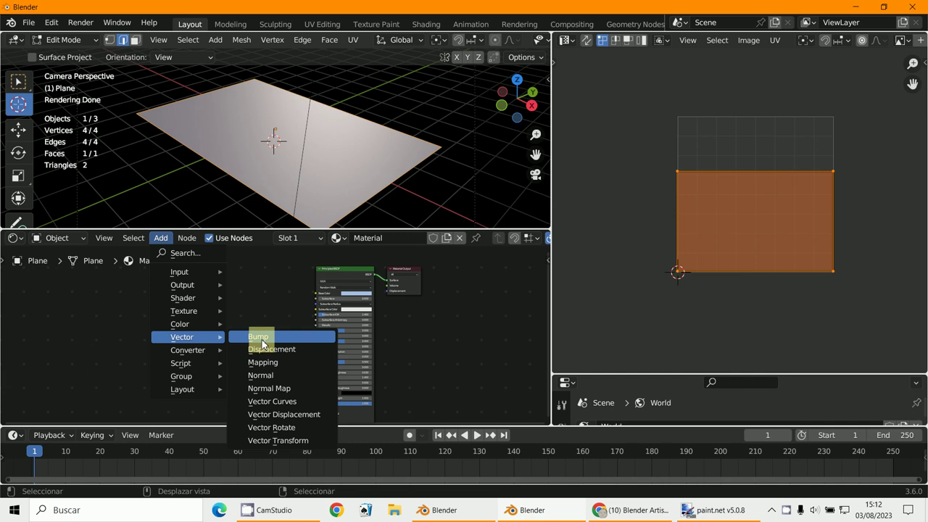
pyautogui.click(261, 337)
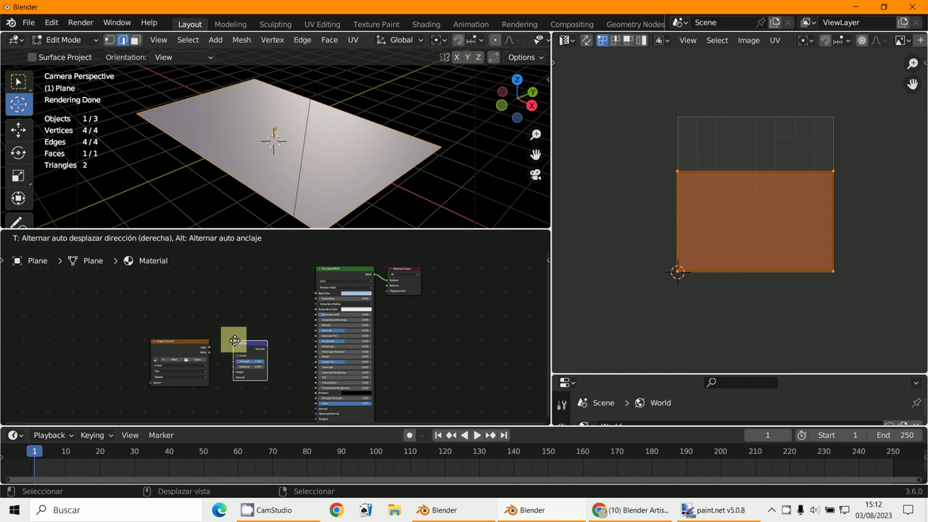
pyautogui.click(235, 339)
# Connect the Image Texture's Color to the Bump Height, and the Bump Normal to the Principled BSDF's Normal.
pyautogui.scroll(4, 235, 339)
pyautogui.moveTo(168, 340); pyautogui.dragTo(226, 382)
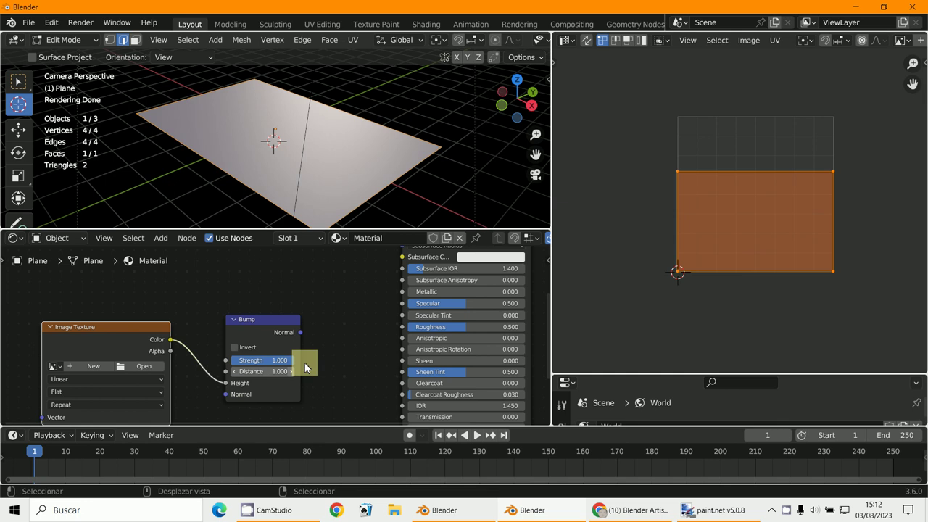
pyautogui.scroll(-3, 311, 337)
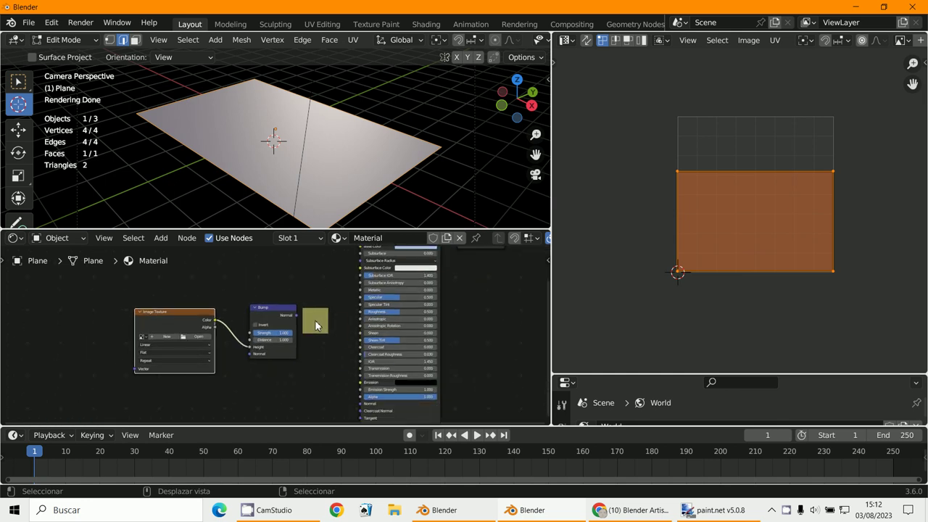
pyautogui.moveTo(296, 315); pyautogui.dragTo(361, 357)
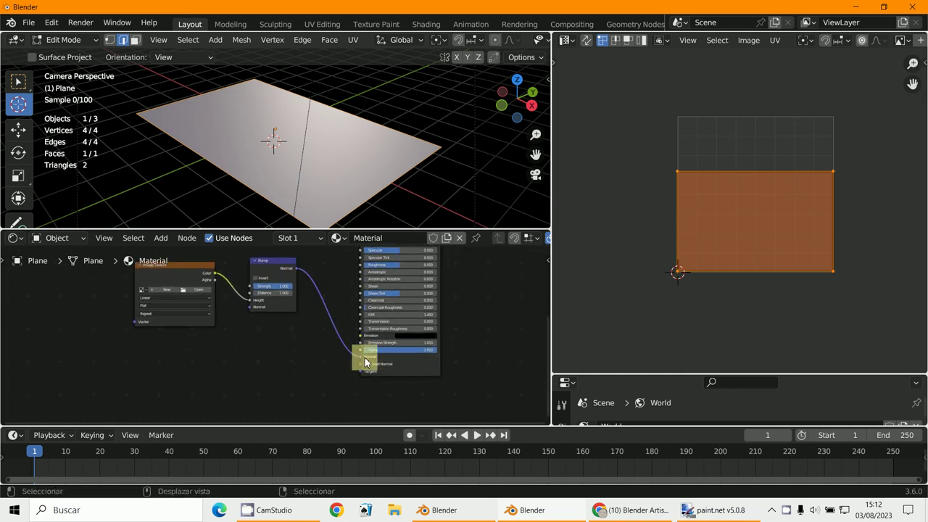
# Assign the already loaded image 444.png to the Image Texture node.
pyautogui.scroll(2, 362, 357)
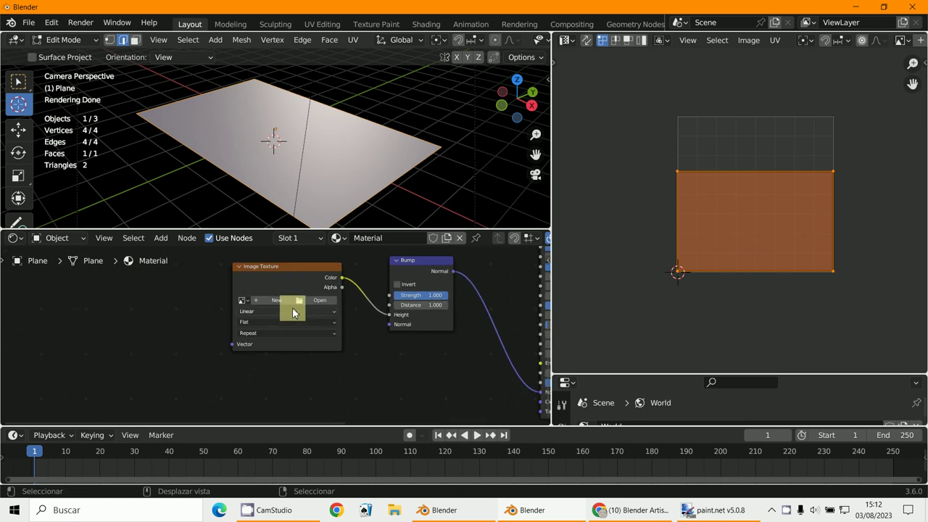
pyautogui.click(242, 301)
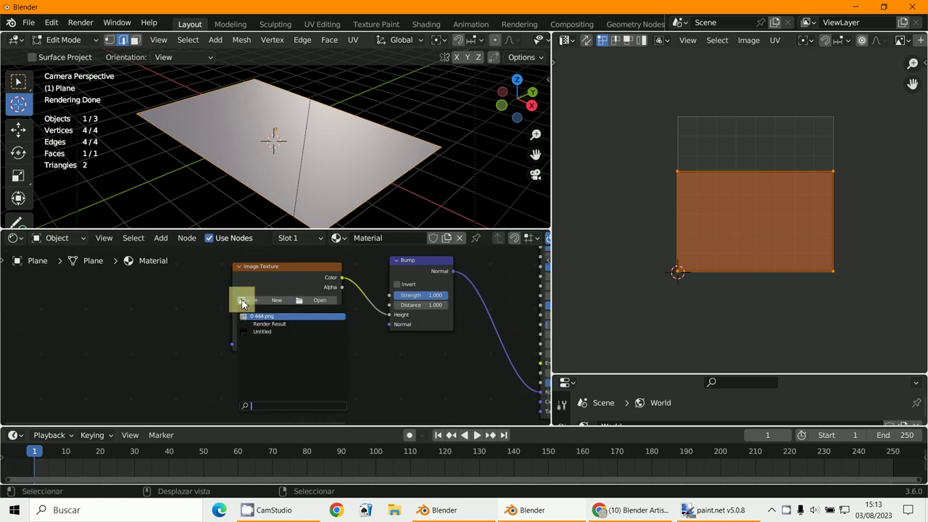
pyautogui.click(253, 316)
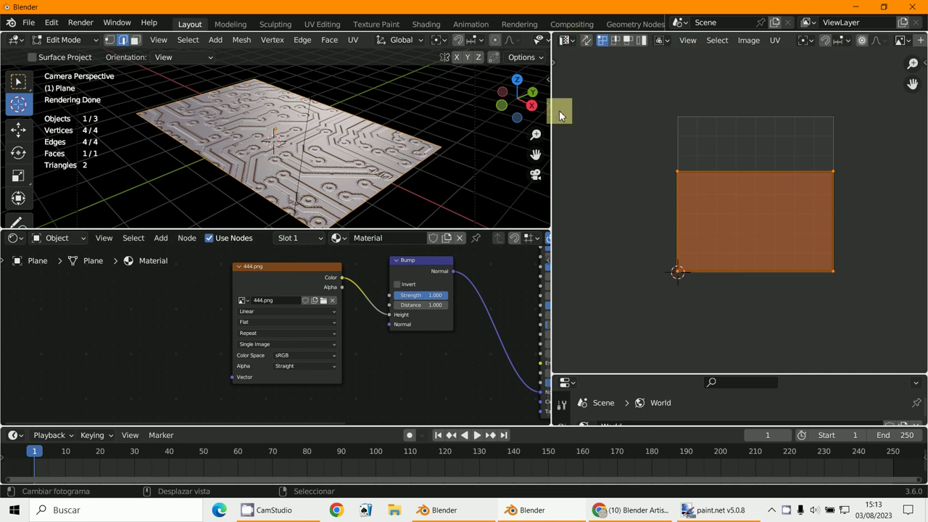
# Display 444.png behind the plane's UVs in the UV editor and rebalance the editor widths.
pyautogui.moveTo(551, 112); pyautogui.dragTo(201, 138)
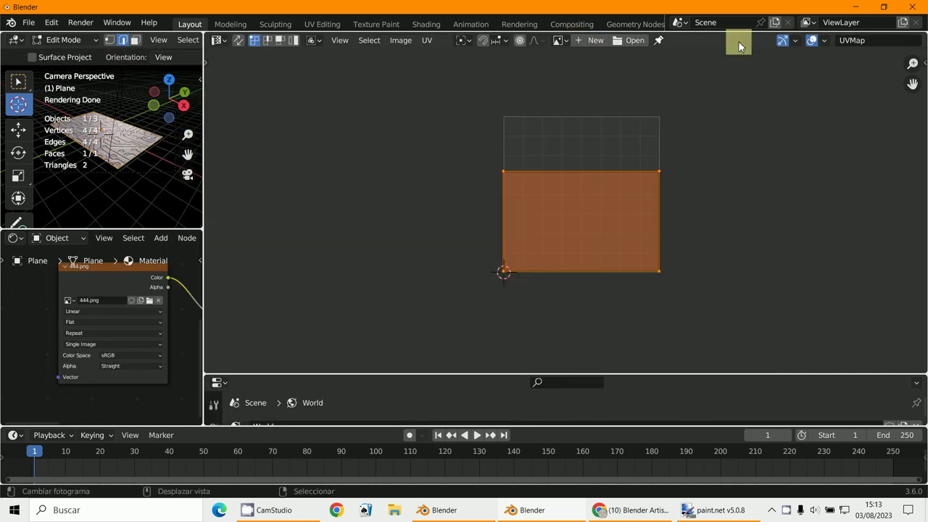
pyautogui.click(557, 42)
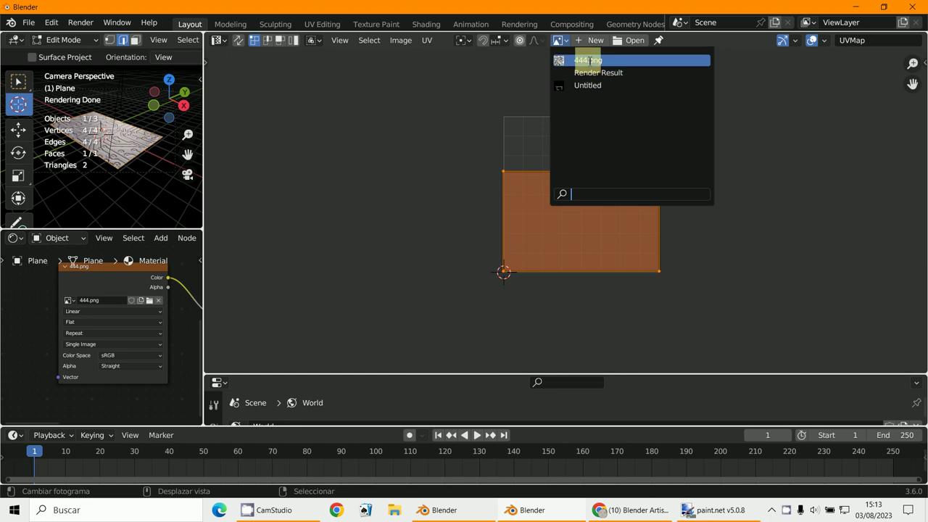
pyautogui.click(584, 61)
pyautogui.scroll(-5, 587, 178)
pyautogui.scroll(3, 588, 180)
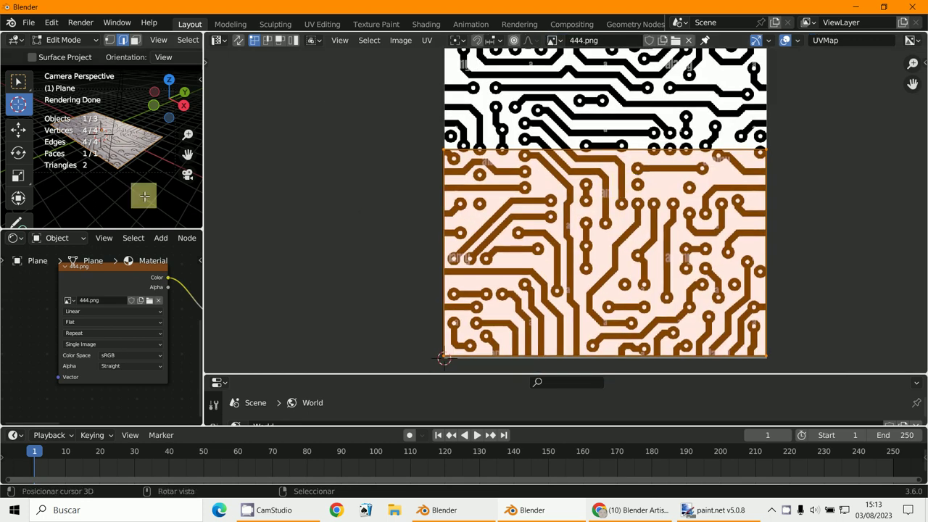
pyautogui.moveTo(207, 206); pyautogui.dragTo(447, 217)
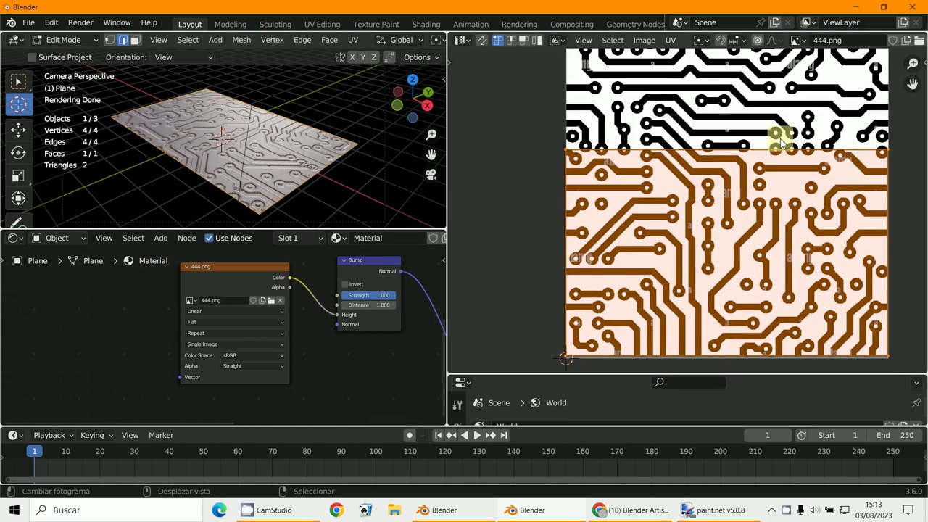
# Try moving the plane's UV face upward over the circuit image.
pyautogui.scroll(-2, 766, 162)
pyautogui.scroll(1, 749, 210)
pyautogui.scroll(3, 749, 210)
pyautogui.scroll(-2, 729, 182)
pyautogui.moveTo(769, 270); pyautogui.dragTo(782, 200)
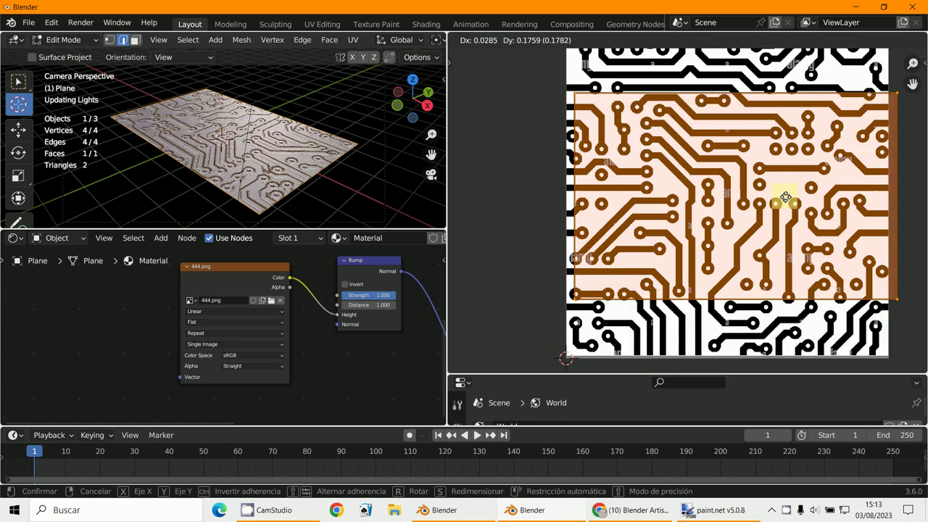
pyautogui.press('Escape')
pyautogui.scroll(-2, 290, 294)
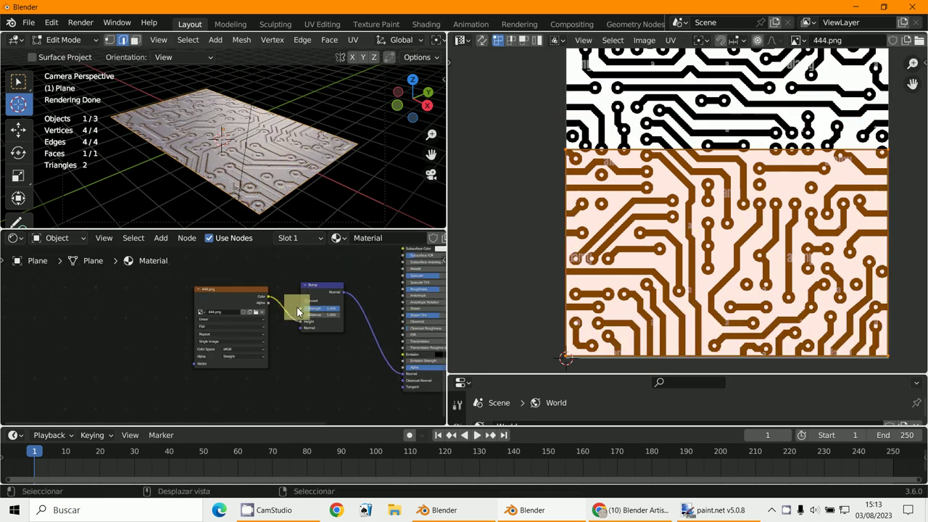
pyautogui.moveTo(297, 306); pyautogui.dragTo(182, 302, button='middle')
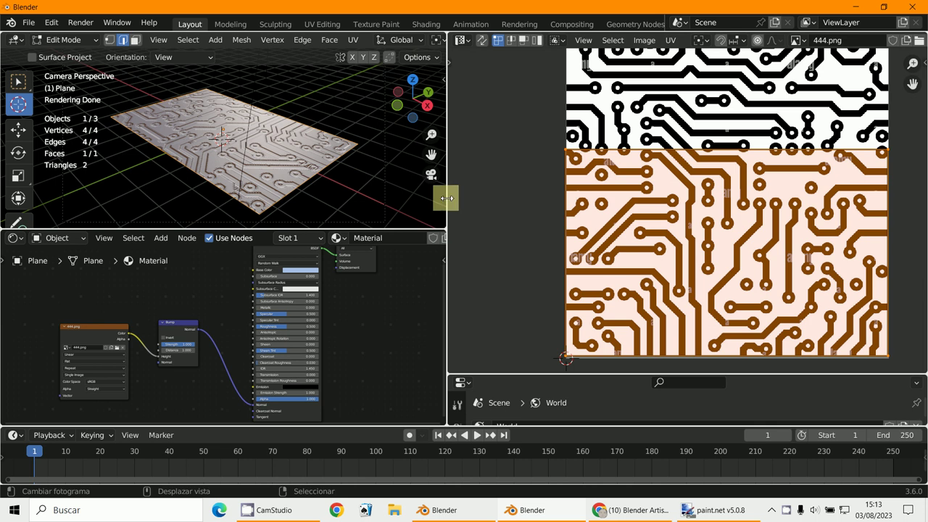
# Widen the 3D viewport and node editor and return the plane to Object Mode.
pyautogui.moveTo(448, 200); pyautogui.dragTo(699, 218)
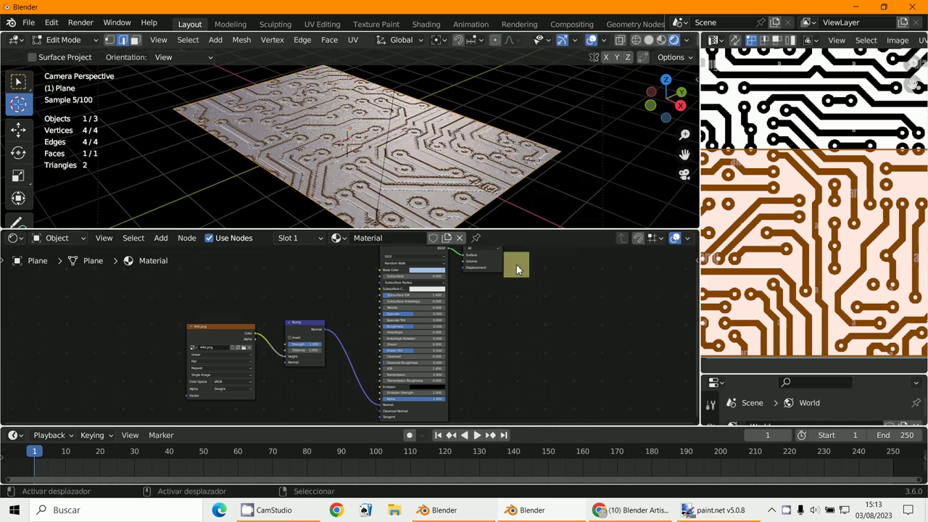
pyautogui.scroll(1, 481, 301)
pyautogui.scroll(2, 480, 301)
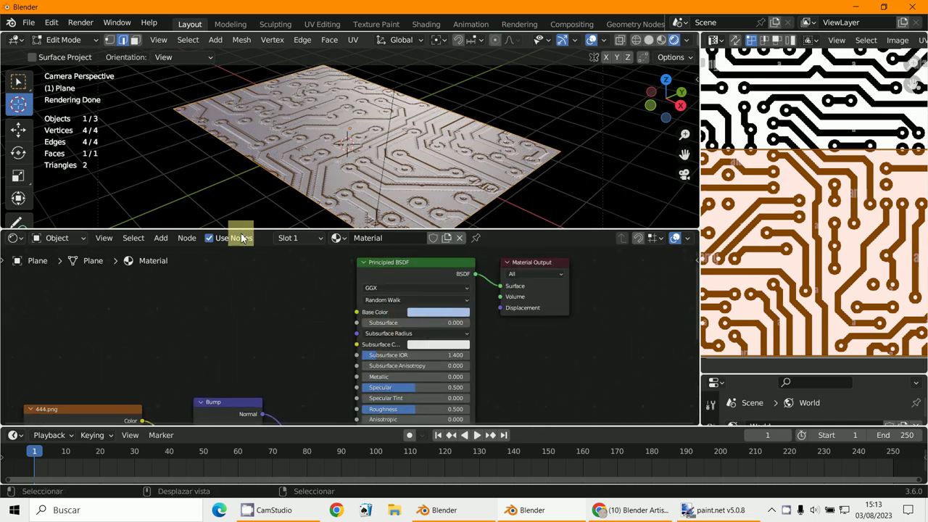
pyautogui.click(55, 41)
pyautogui.click(71, 55)
# Set the Bump node's Strength to 0.570 and inspect the track relief against the circuit image.
pyautogui.moveTo(286, 367); pyautogui.dragTo(348, 325, button='middle')
pyautogui.scroll(2, 348, 325)
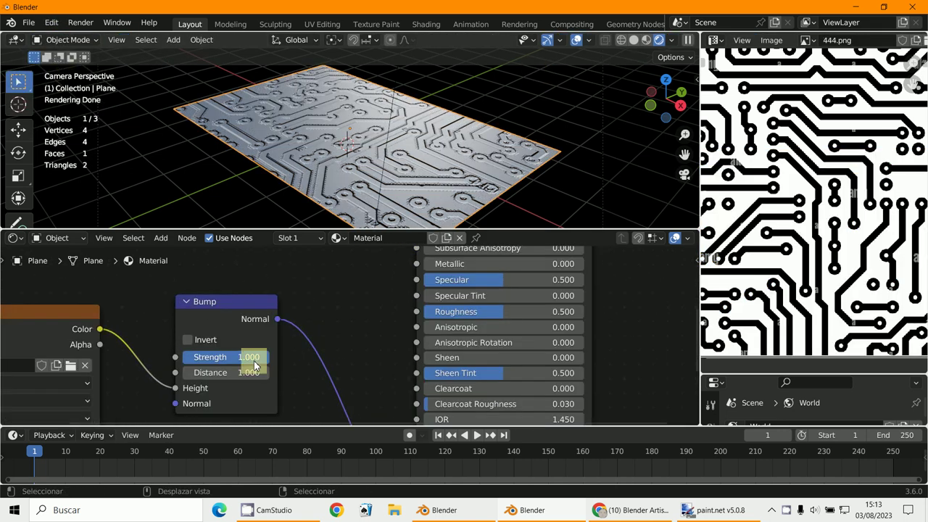
pyautogui.moveTo(253, 365); pyautogui.dragTo(427, 241)
pyautogui.scroll(6, 437, 191)
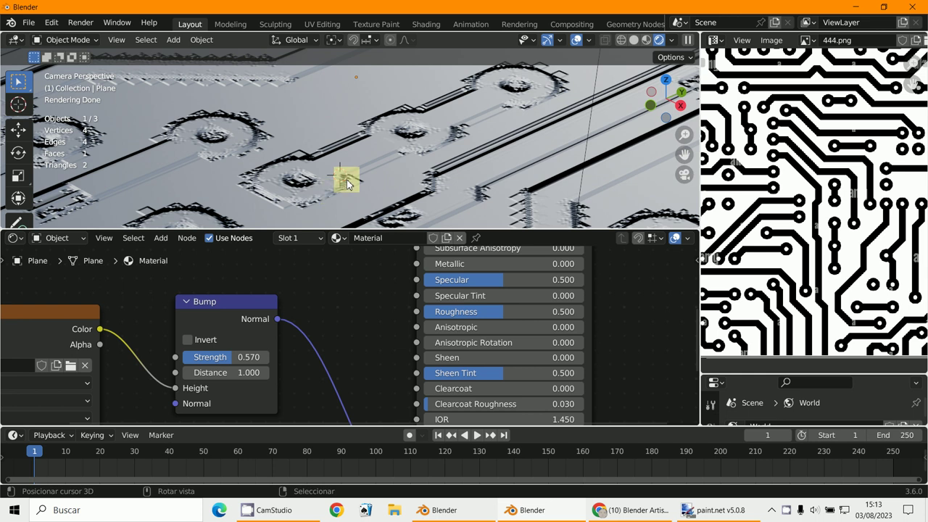
pyautogui.scroll(10, 768, 226)
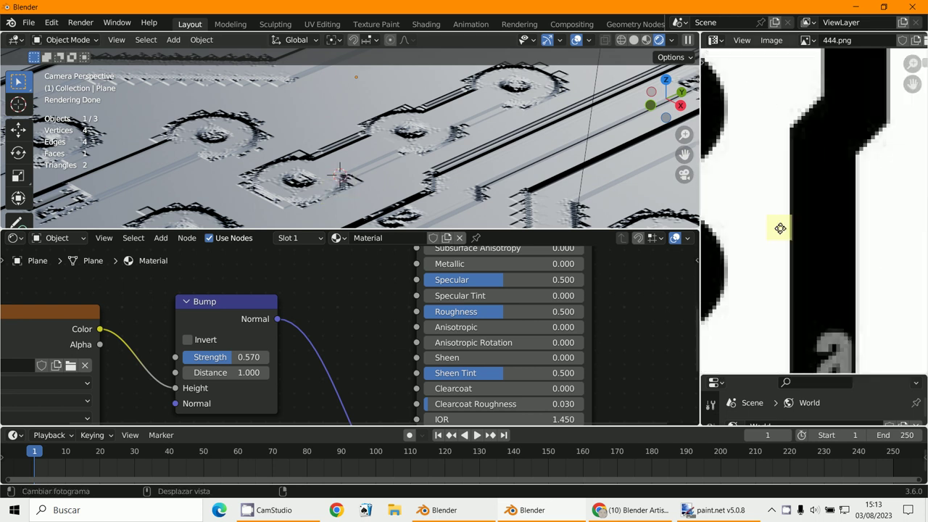
pyautogui.moveTo(479, 206); pyautogui.dragTo(540, 196, button='middle')
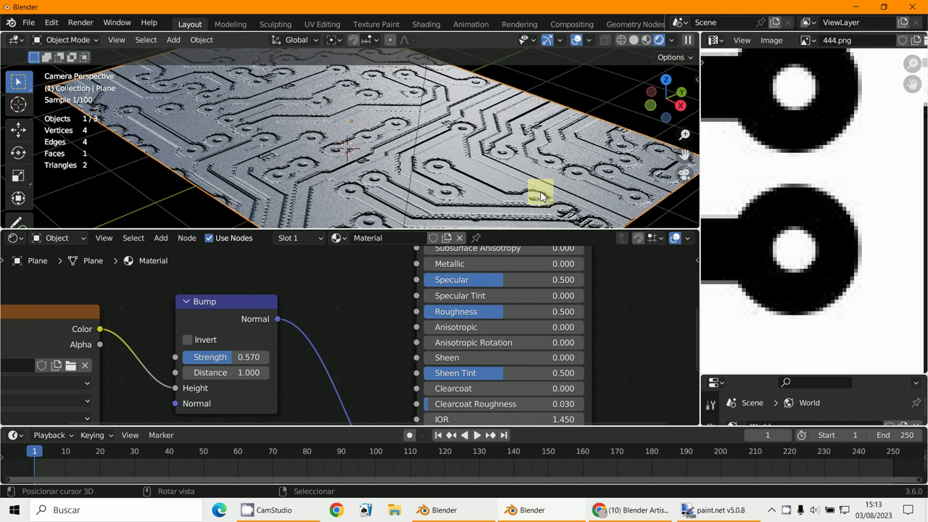
# Change the image editor showing 444.png into a second 3D viewport that shows the plane, light and camera.
pyautogui.click(716, 40)
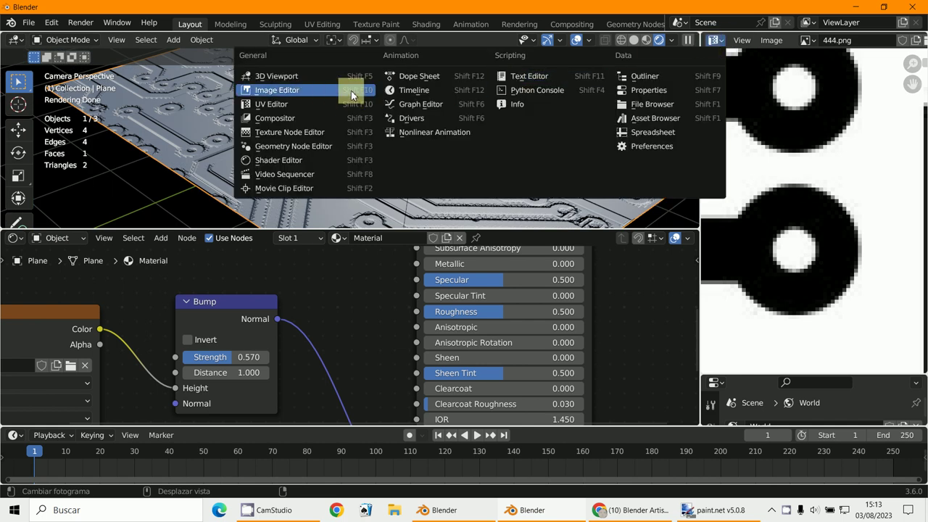
pyautogui.click(286, 76)
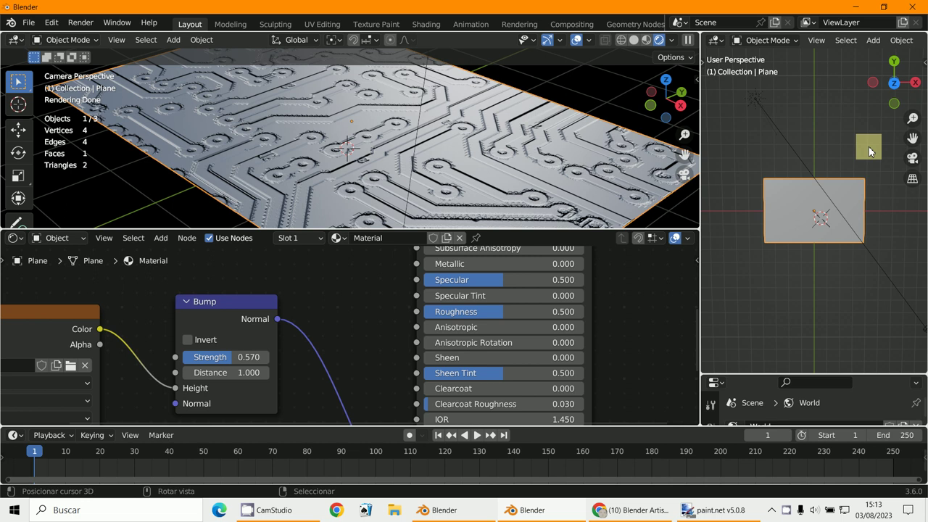
pyautogui.scroll(-3, 868, 146)
# Rotate the light in the second viewport so its direction line points down and to the left of the plane, and enlarge the properties area.
pyautogui.click(788, 162)
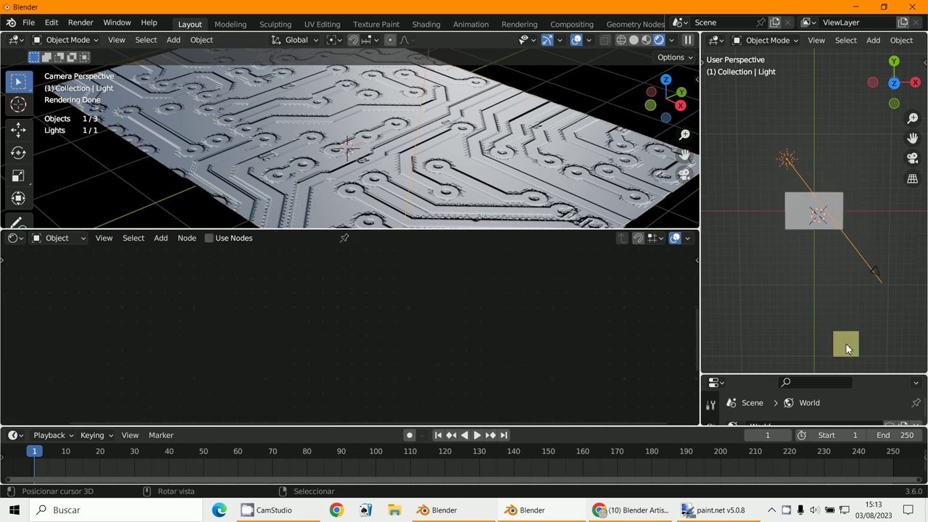
pyautogui.moveTo(852, 373); pyautogui.dragTo(869, 249)
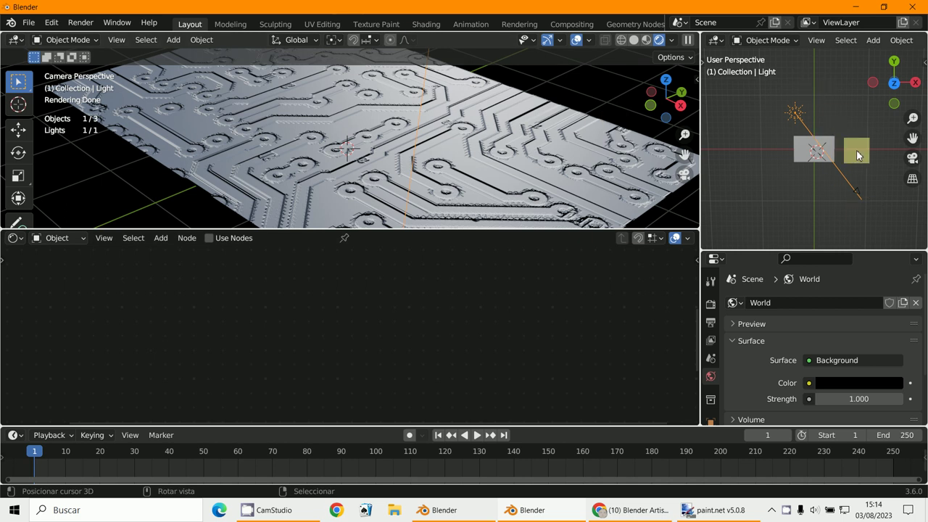
pyautogui.press('r')
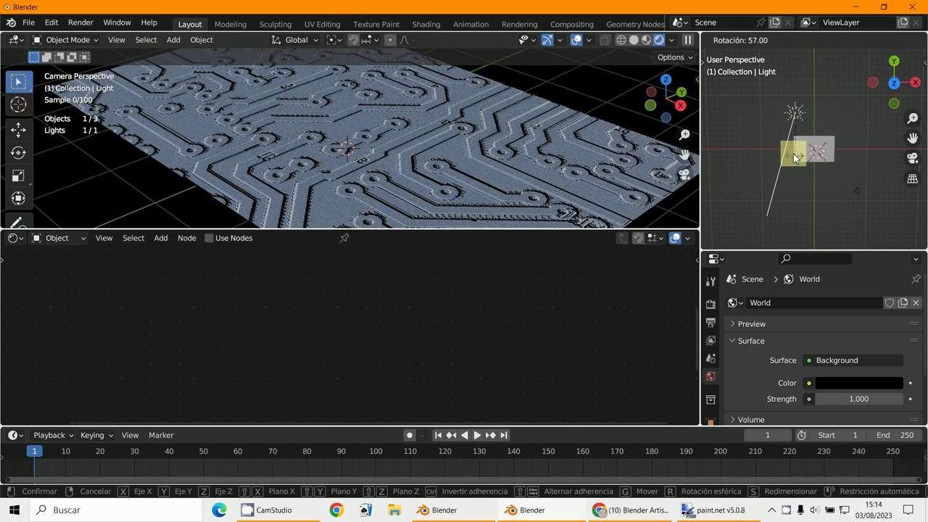
pyautogui.click(778, 139)
pyautogui.scroll(6, 554, 142)
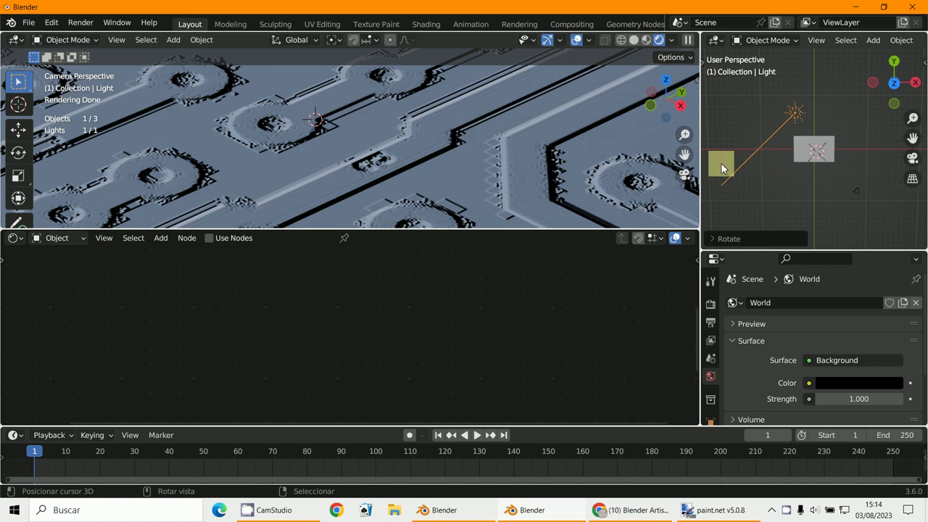
pyautogui.press('r')
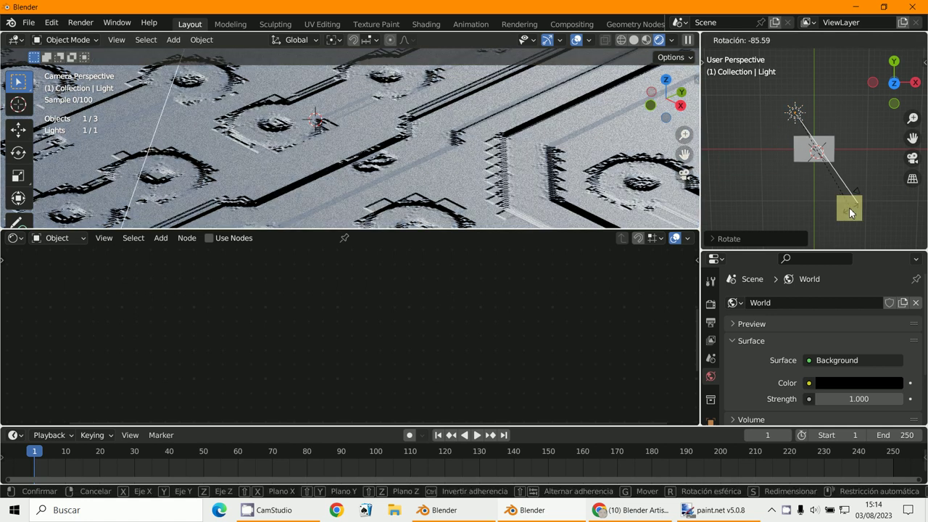
pyautogui.click(740, 194)
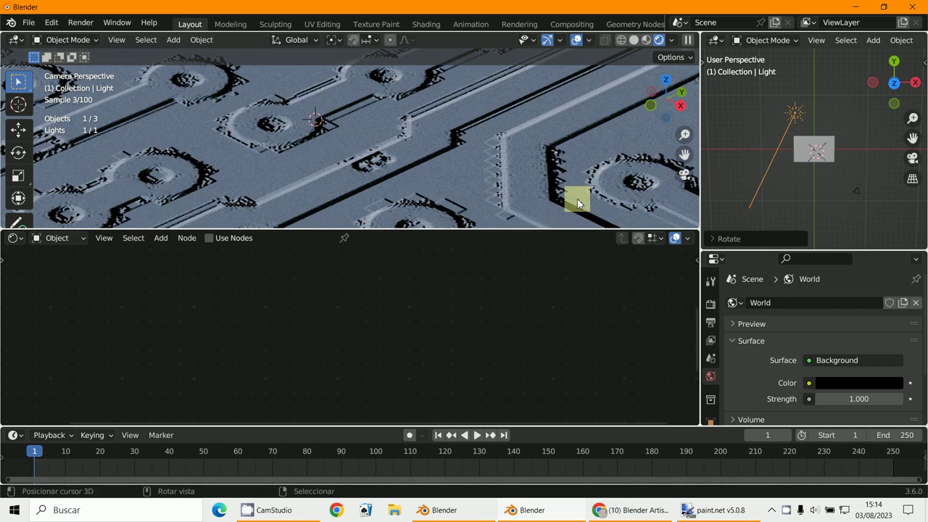
# Select the plane and turn on Invert in its Bump node.
pyautogui.click(526, 194)
pyautogui.moveTo(382, 368); pyautogui.dragTo(521, 358, button='middle')
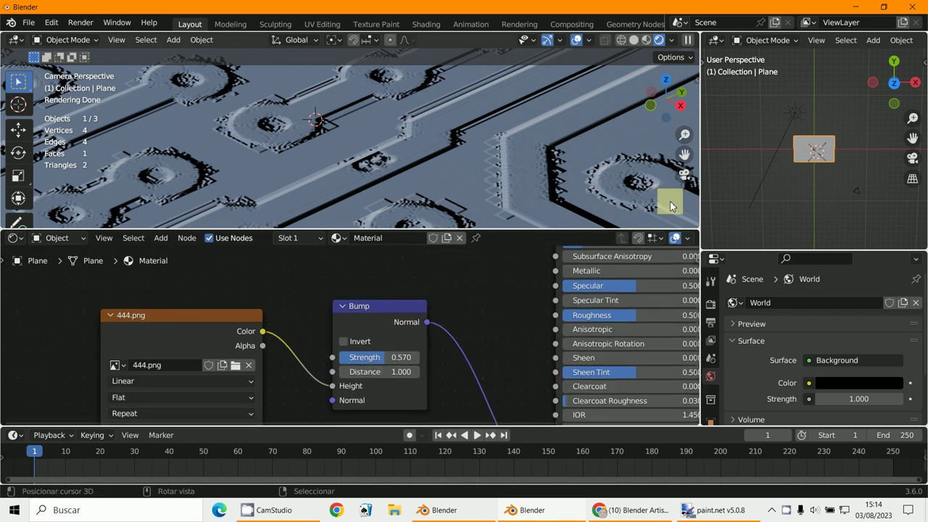
pyautogui.click(344, 342)
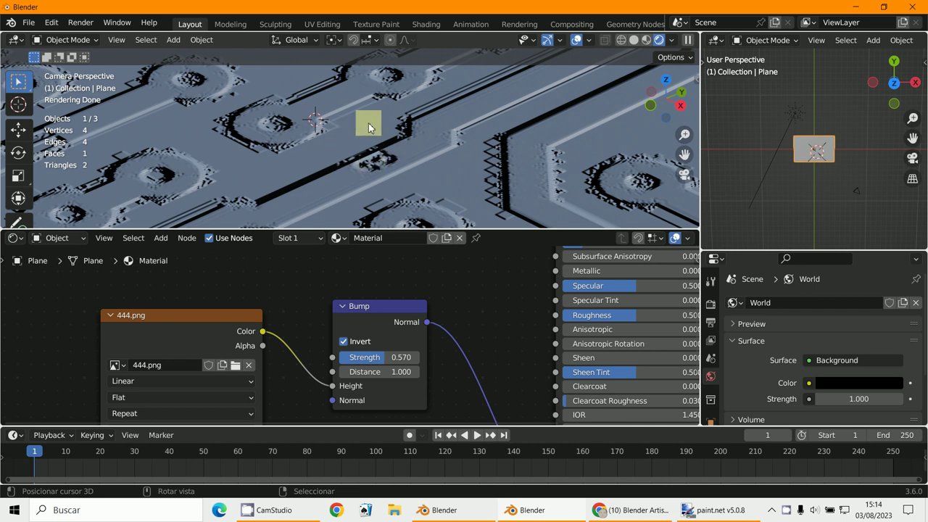
pyautogui.scroll(-6, 373, 120)
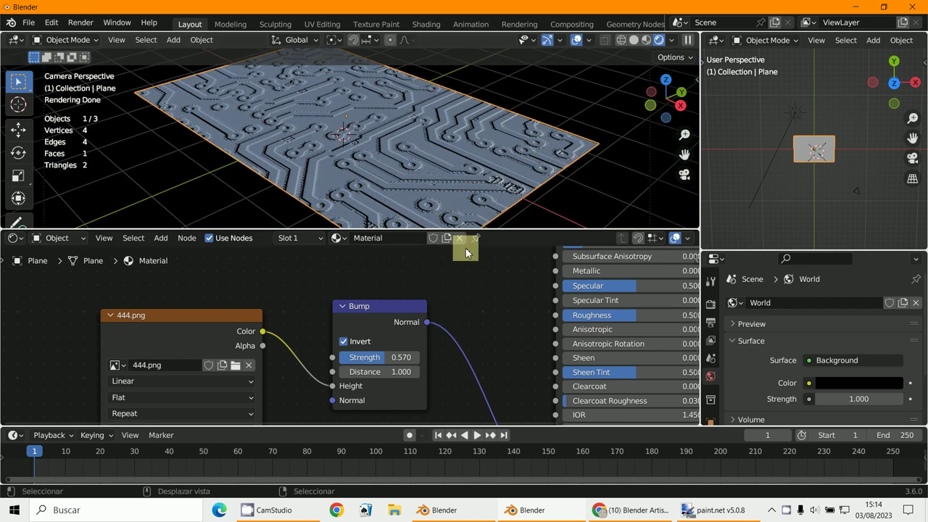
# Move the 444.png texture node higher and connect its Color to the Principled BSDF's Base Color.
pyautogui.moveTo(502, 230); pyautogui.dragTo(490, 132)
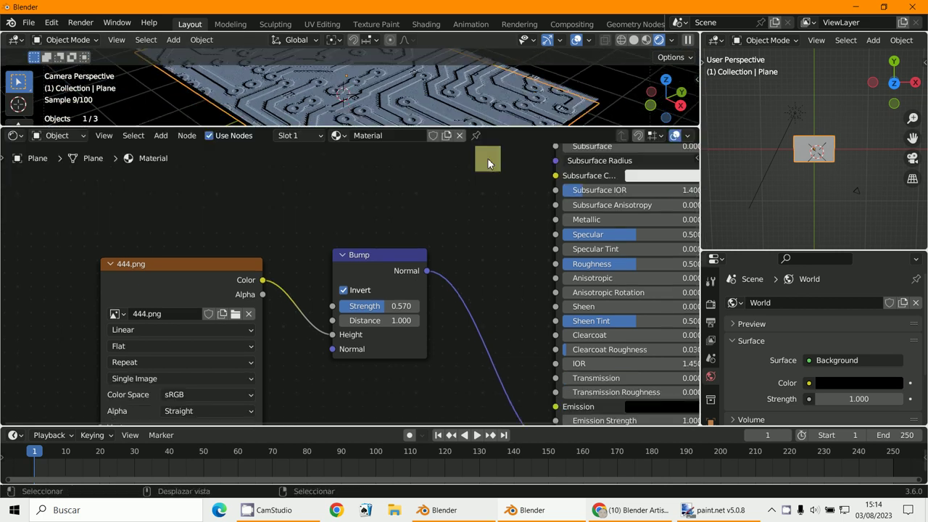
pyautogui.scroll(-2, 484, 191)
pyautogui.moveTo(485, 191); pyautogui.dragTo(367, 262, button='middle')
pyautogui.scroll(1, 342, 282)
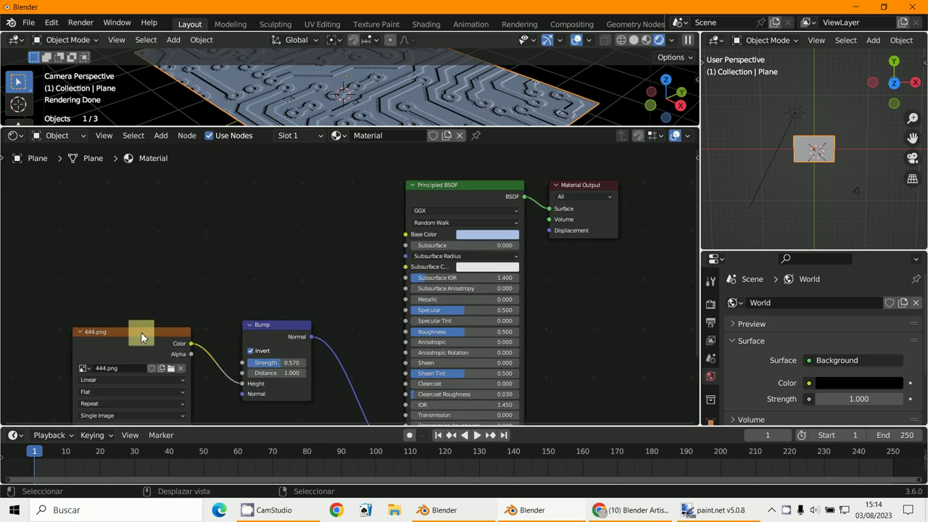
pyautogui.moveTo(143, 331); pyautogui.dragTo(125, 251)
pyautogui.moveTo(305, 263); pyautogui.dragTo(326, 272, button='middle')
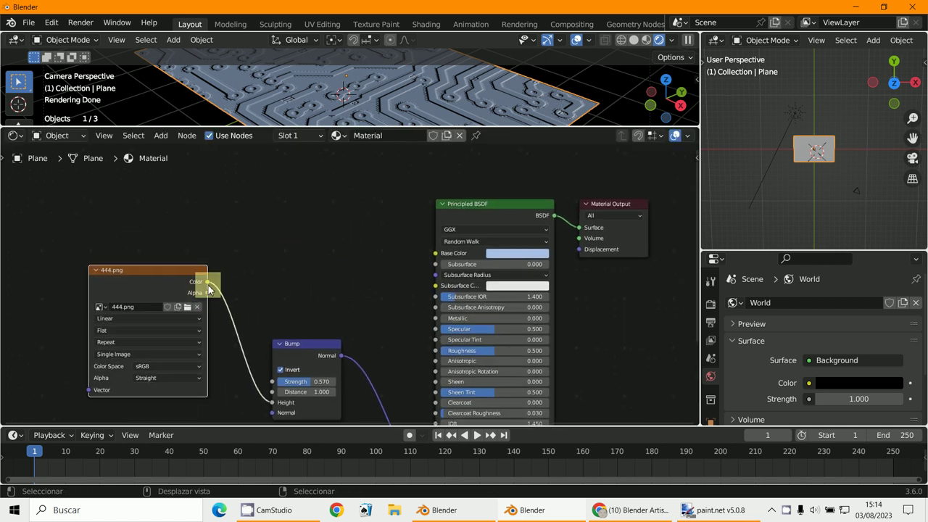
pyautogui.moveTo(207, 282); pyautogui.dragTo(435, 253)
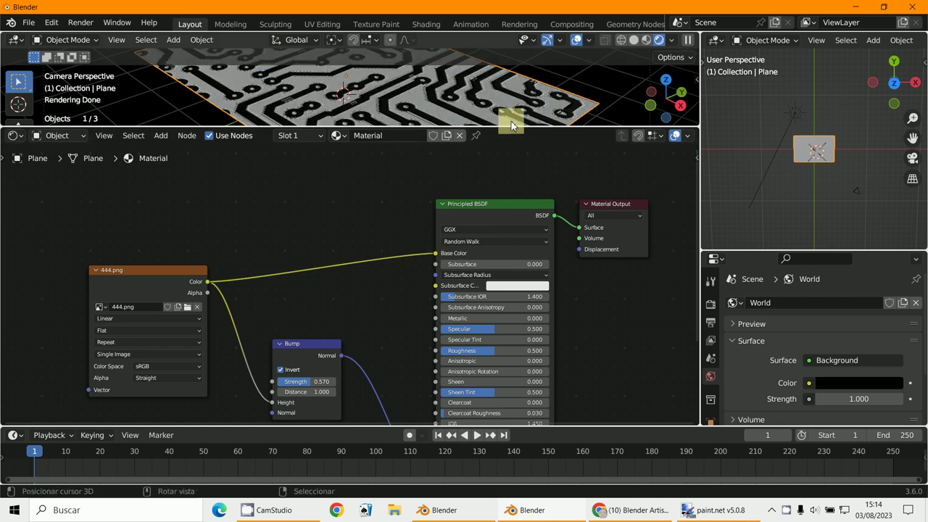
# Enlarge the main 3D viewport to inspect the textured tracks and run a test render, closing its window.
pyautogui.moveTo(503, 126); pyautogui.dragTo(493, 266)
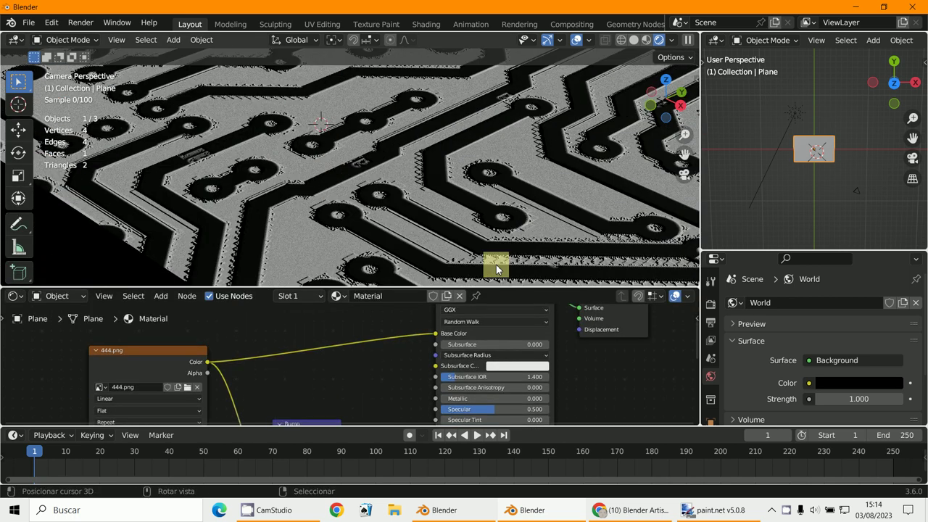
pyautogui.scroll(-4, 496, 264)
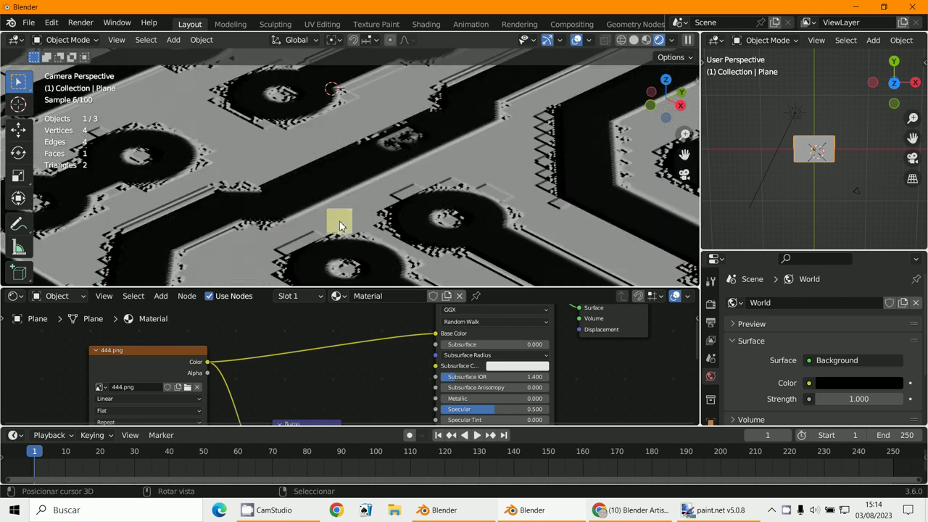
pyautogui.scroll(-5, 286, 221)
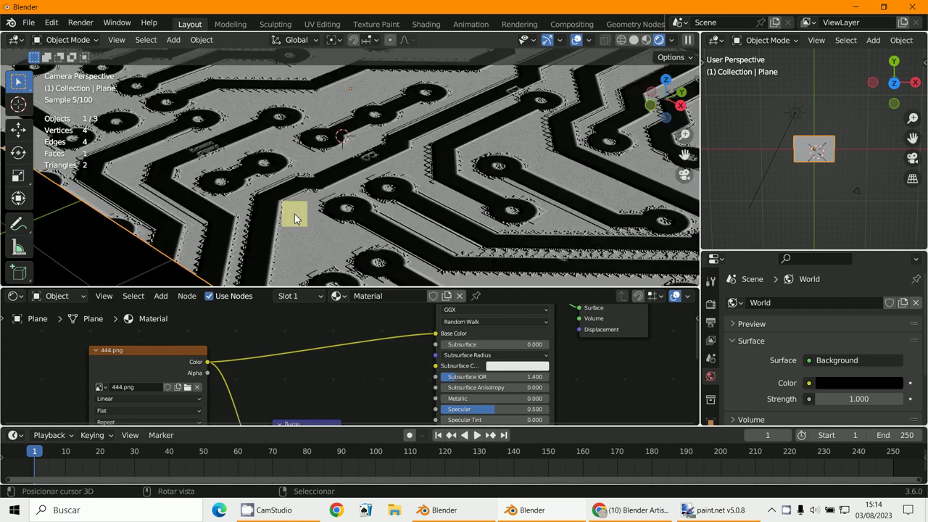
pyautogui.press('F12')
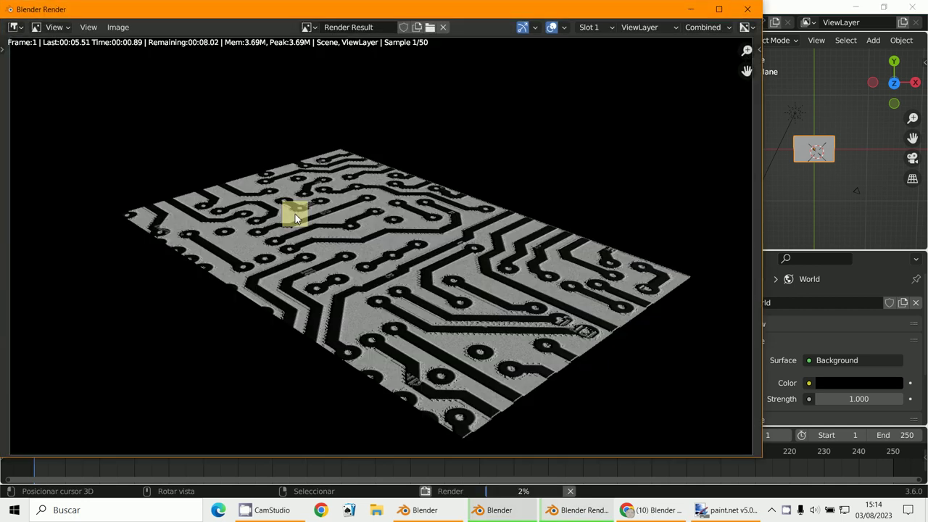
pyautogui.click(747, 9)
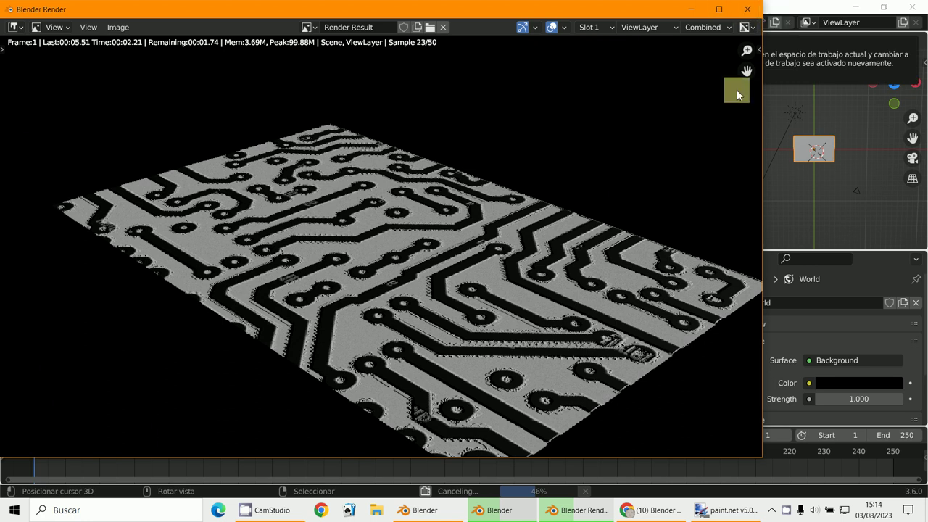
pyautogui.click(736, 10)
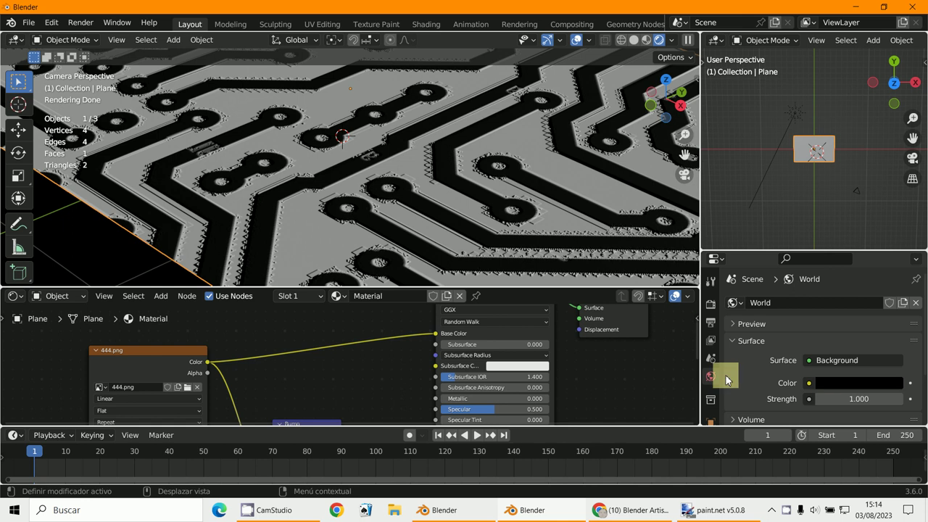
# Set the World background colour to a light grey and check the lighter tracks up close.
pyautogui.click(833, 381)
pyautogui.moveTo(897, 290); pyautogui.dragTo(369, 245)
pyautogui.scroll(8, 307, 171)
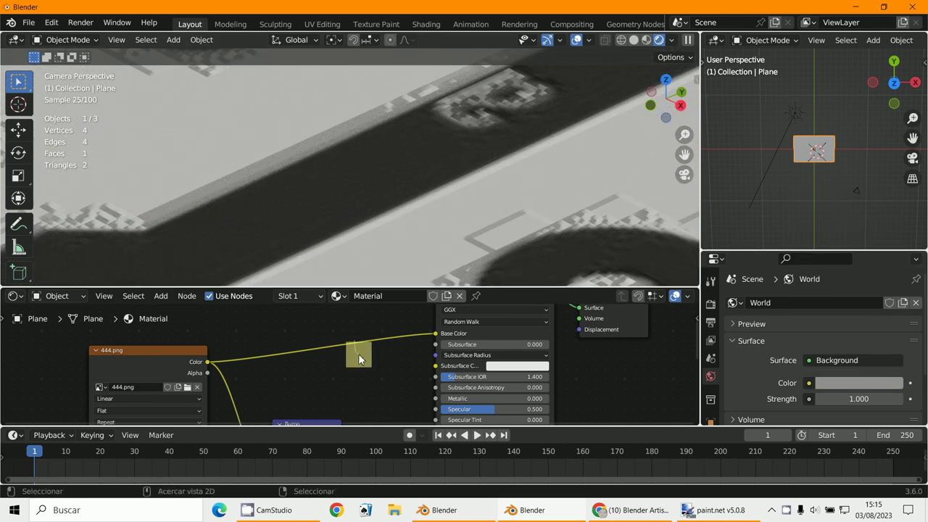
# Remove the link from the image's Color to the Base Color and inspect the plain relief.
pyautogui.hotkey('ctrl', 'z')
pyautogui.scroll(-3, 392, 212)
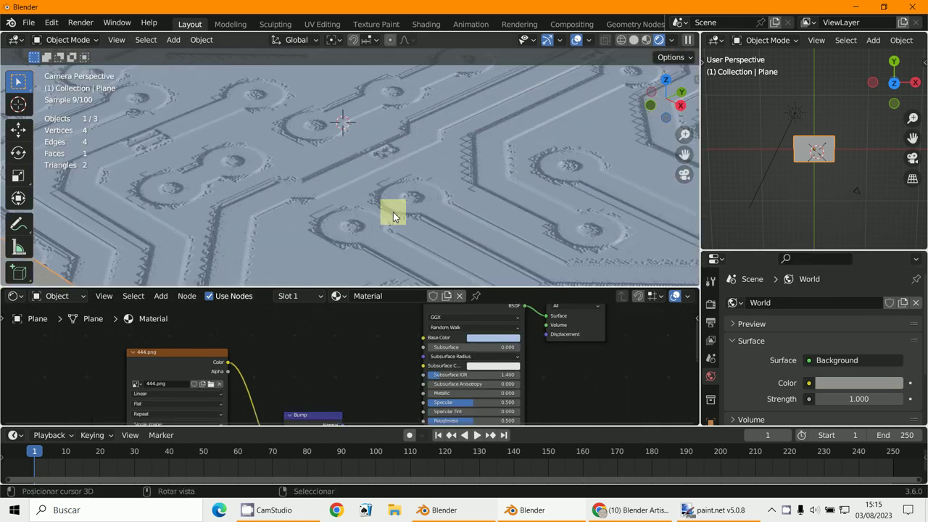
pyautogui.scroll(3, 398, 205)
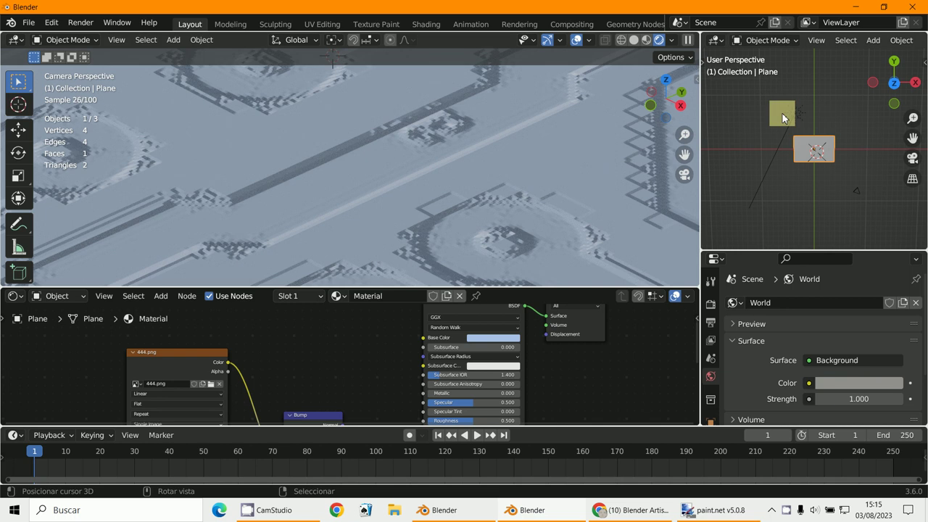
pyautogui.moveTo(782, 118); pyautogui.dragTo(894, 175)
# Switch to the Facebook group post in Chrome and examine the circuit board photo with the tracks marked in red.
pyautogui.click(631, 510)
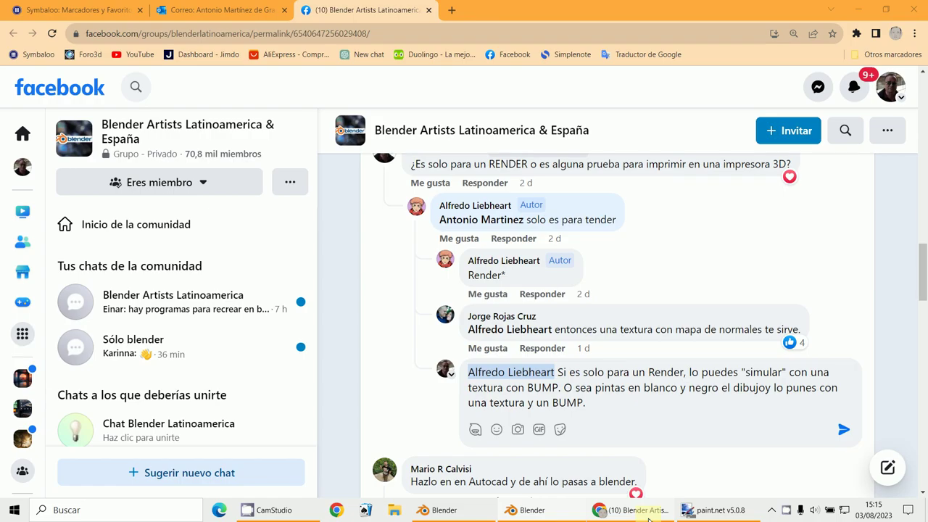
pyautogui.scroll(4, 598, 329)
pyautogui.scroll(10, 601, 327)
pyautogui.scroll(-3, 612, 326)
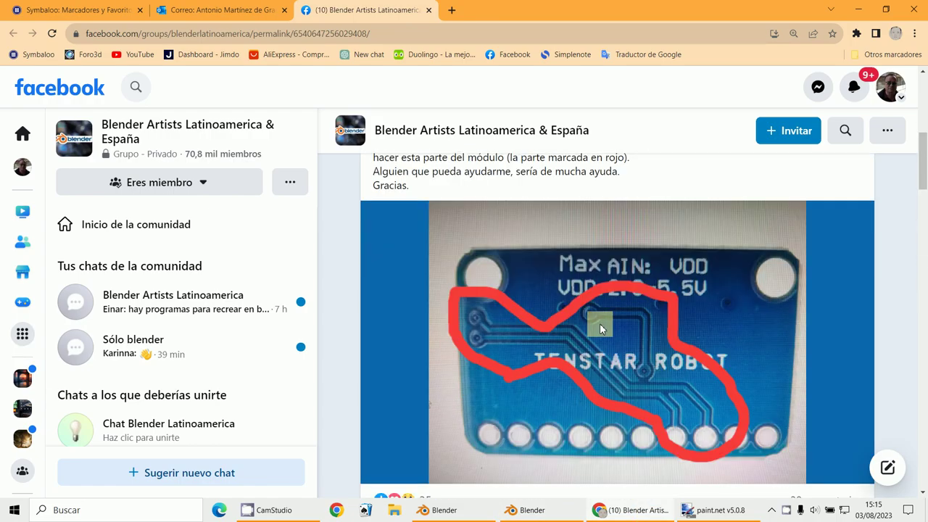
pyautogui.scroll(2, 622, 324)
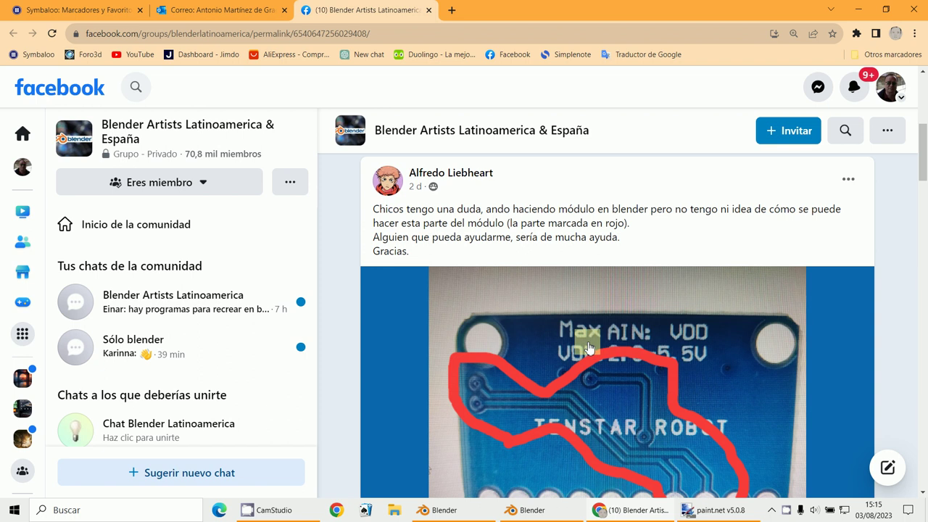
pyautogui.scroll(-2, 583, 391)
pyautogui.scroll(1, 583, 395)
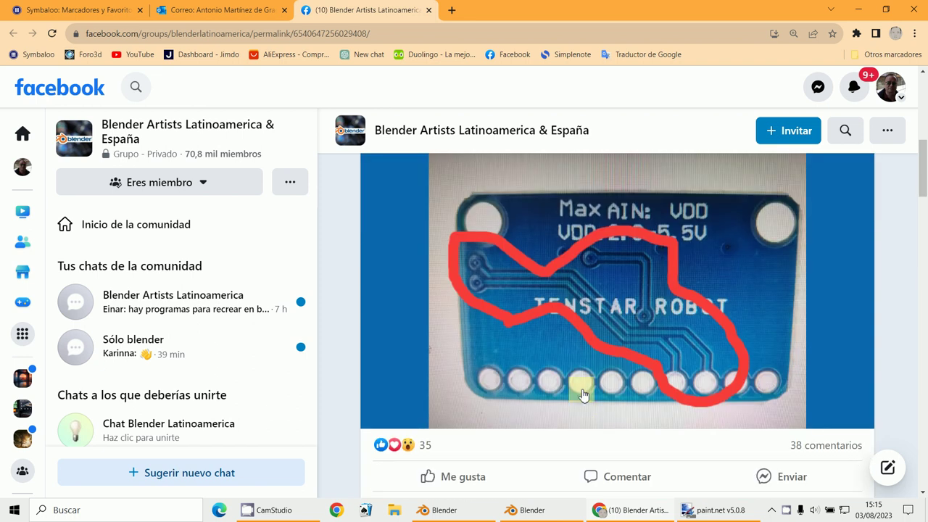
pyautogui.scroll(2, 583, 394)
pyautogui.scroll(-2, 628, 362)
pyautogui.scroll(1, 631, 367)
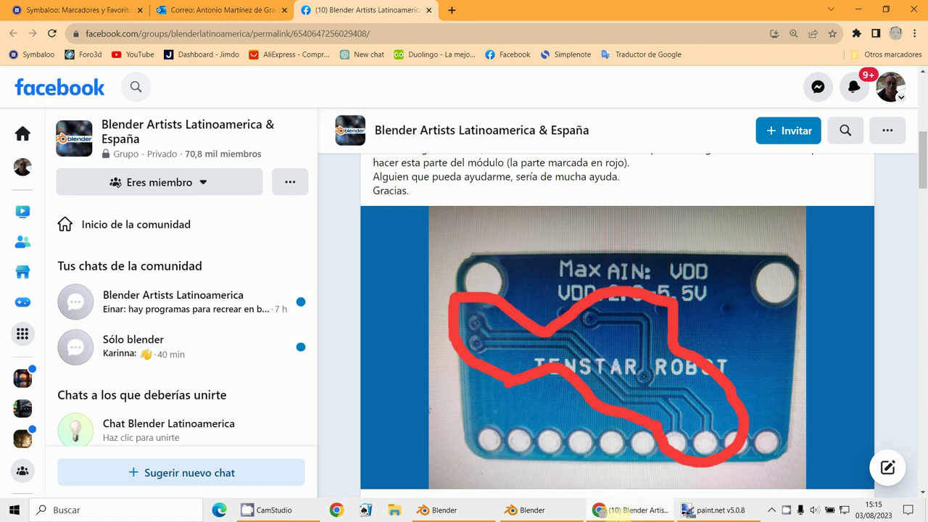
# Switch back to Blender and reconnect the 444.png image's Color output to the Principled BSDF's Base Color.
pyautogui.click(604, 510)
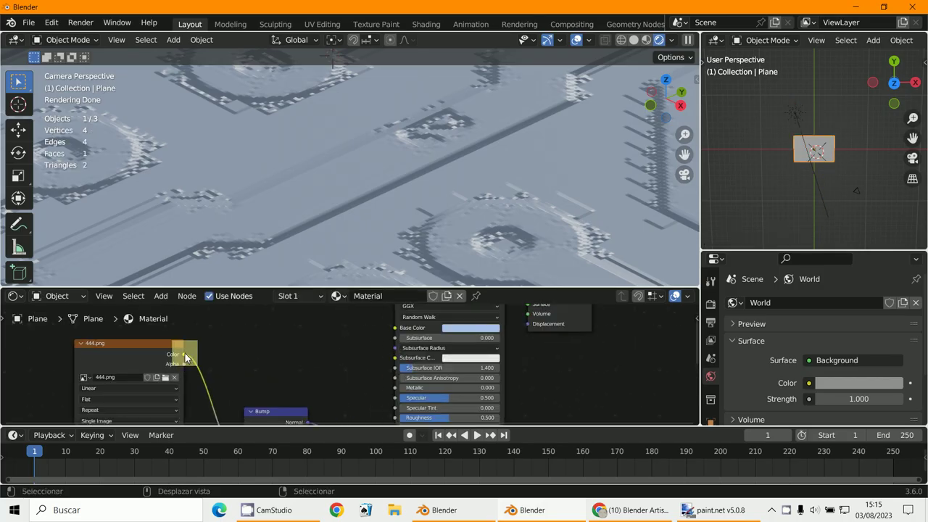
pyautogui.moveTo(185, 353); pyautogui.dragTo(417, 327)
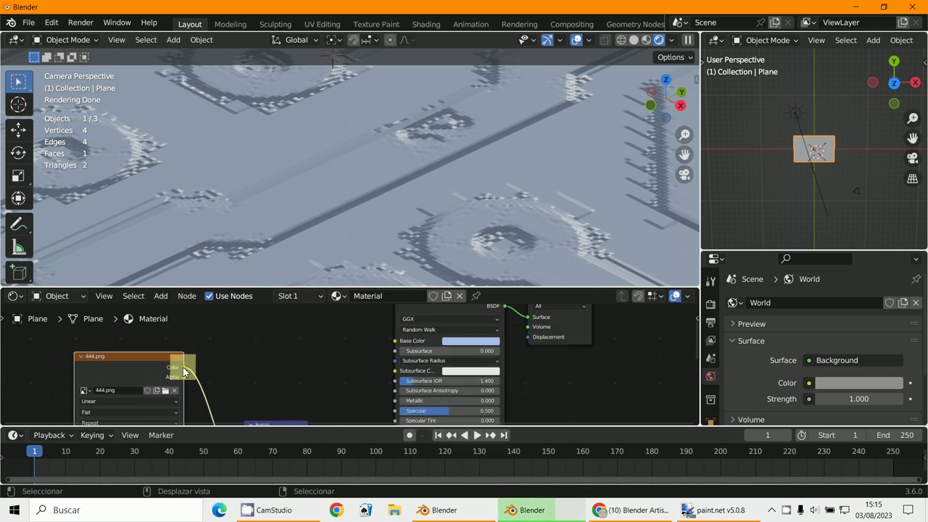
pyautogui.moveTo(184, 367); pyautogui.dragTo(396, 345)
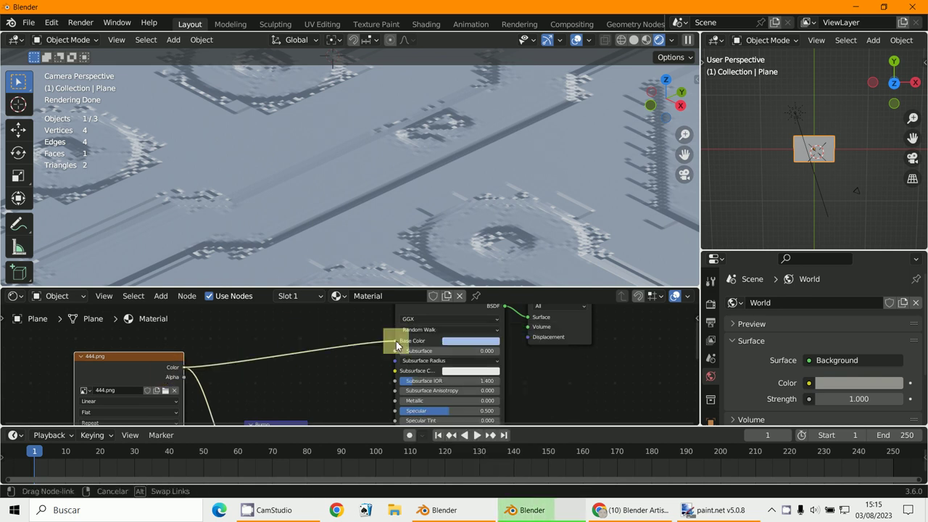
pyautogui.moveTo(396, 345); pyautogui.dragTo(396, 342)
# Try the Non-Color color space on the 444.png image node and inspect the tracks in the enlarged viewport.
pyautogui.moveTo(405, 288); pyautogui.dragTo(406, 100)
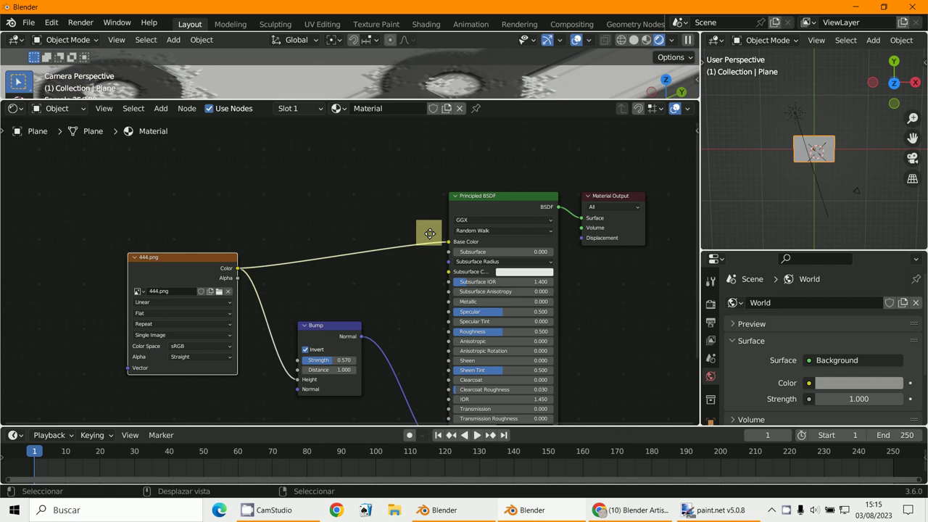
pyautogui.scroll(2, 430, 233)
pyautogui.click(283, 321)
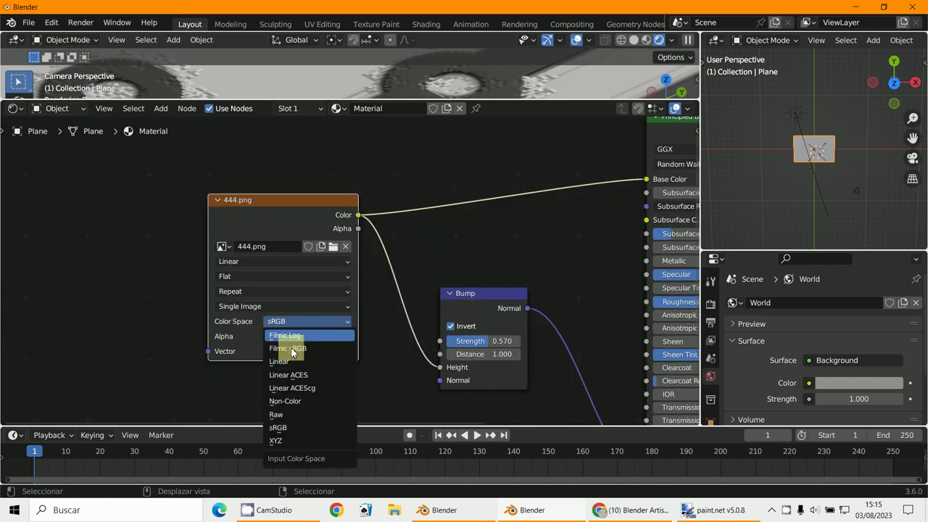
pyautogui.click(297, 400)
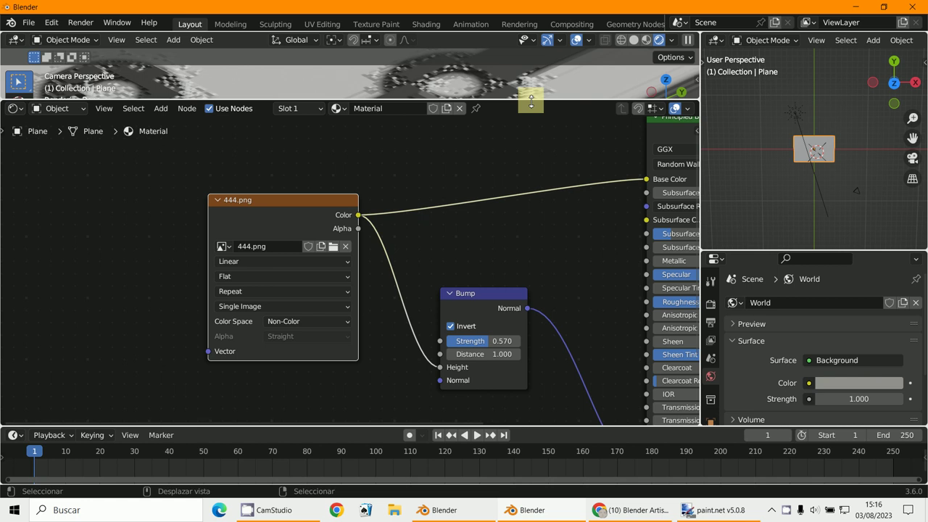
pyautogui.moveTo(533, 109); pyautogui.dragTo(523, 327)
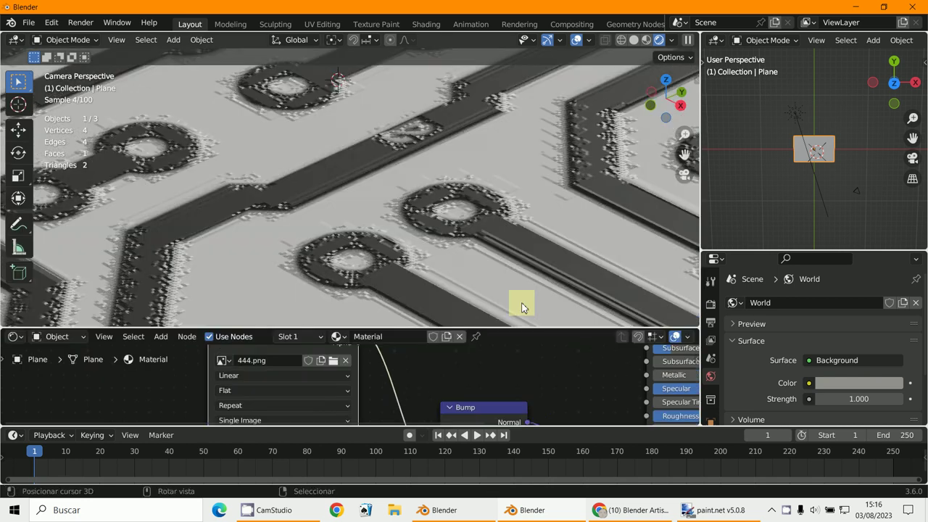
pyautogui.moveTo(521, 307); pyautogui.dragTo(289, 88, button='middle')
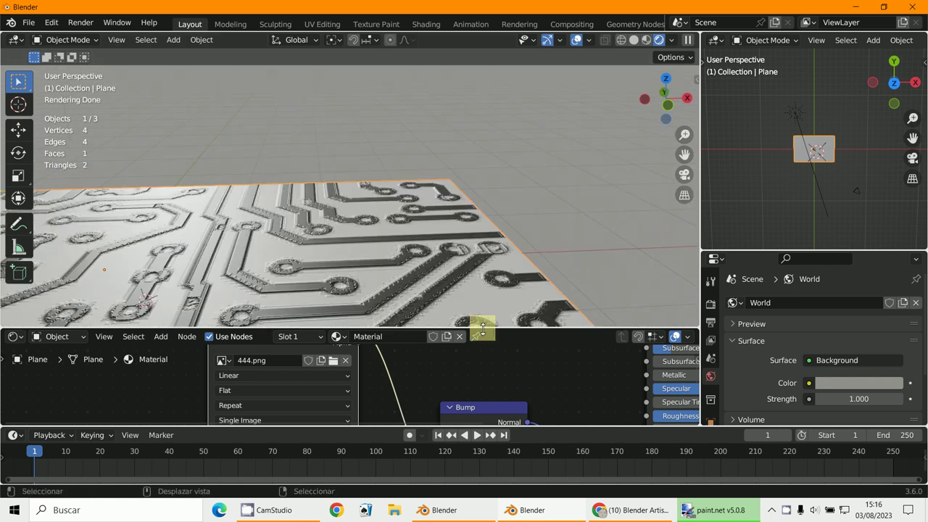
# Try the Linear color space on the 444.png image node and view the relief up close.
pyautogui.moveTo(482, 329); pyautogui.dragTo(482, 178)
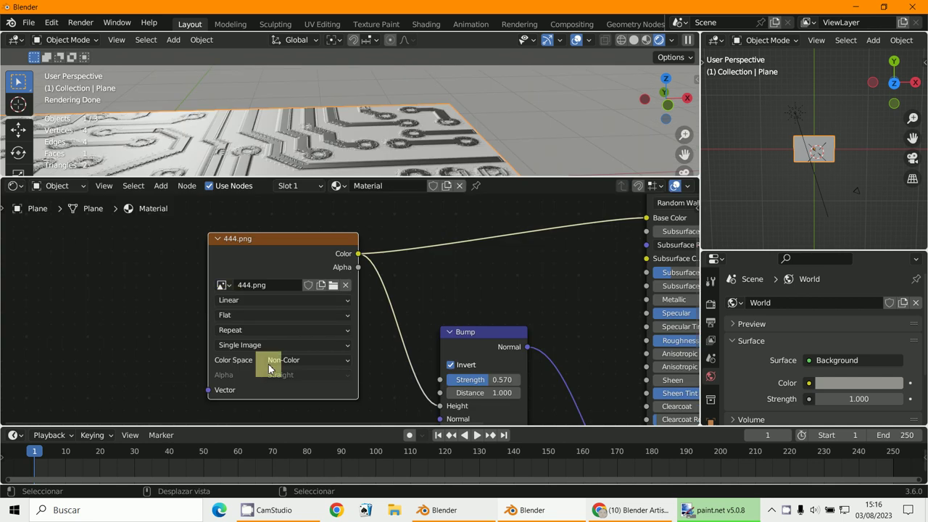
pyautogui.click(302, 360)
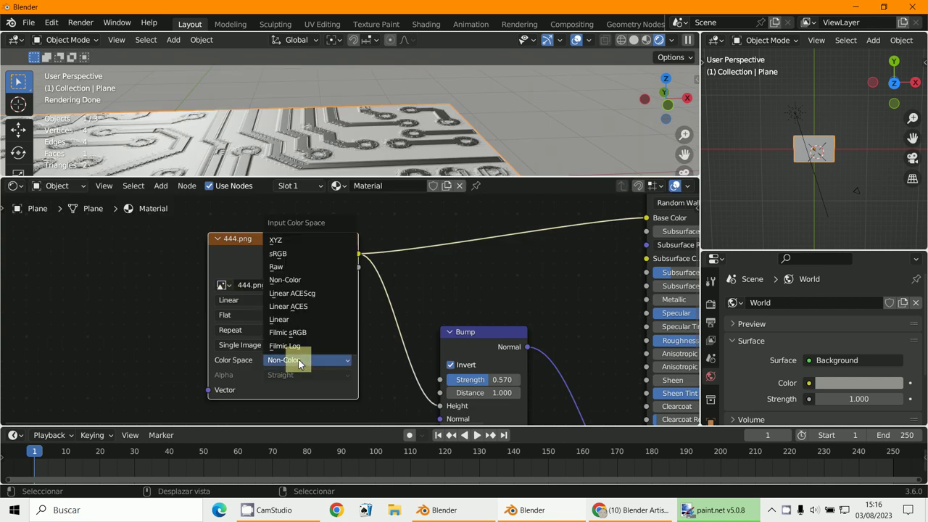
pyautogui.click(300, 320)
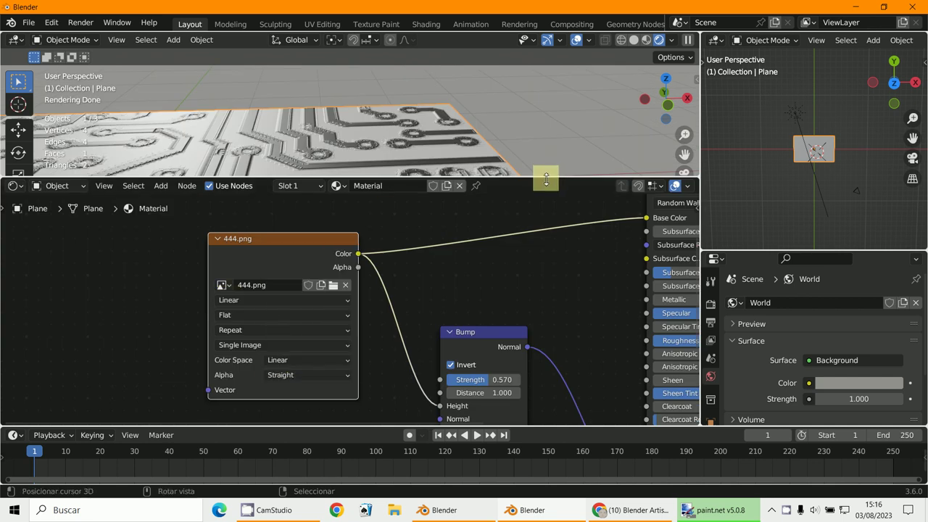
pyautogui.moveTo(549, 178); pyautogui.dragTo(522, 251)
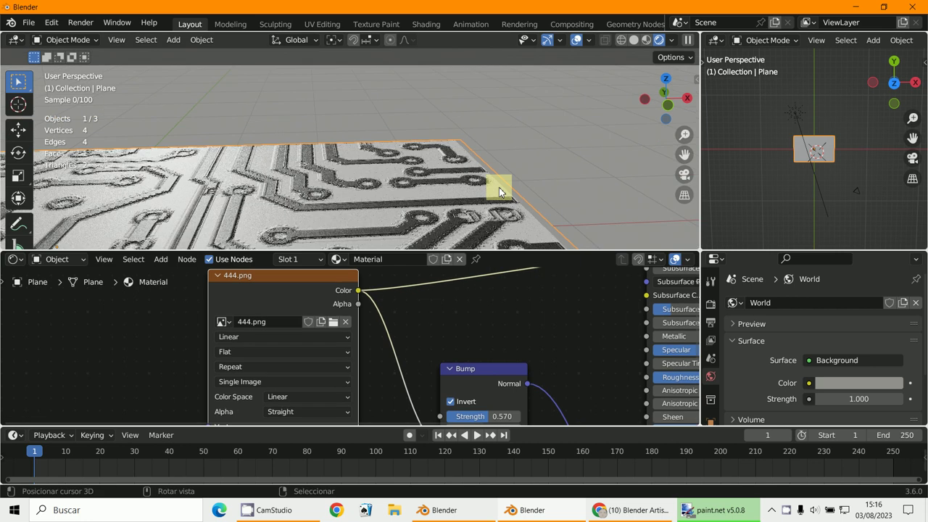
pyautogui.scroll(2, 518, 161)
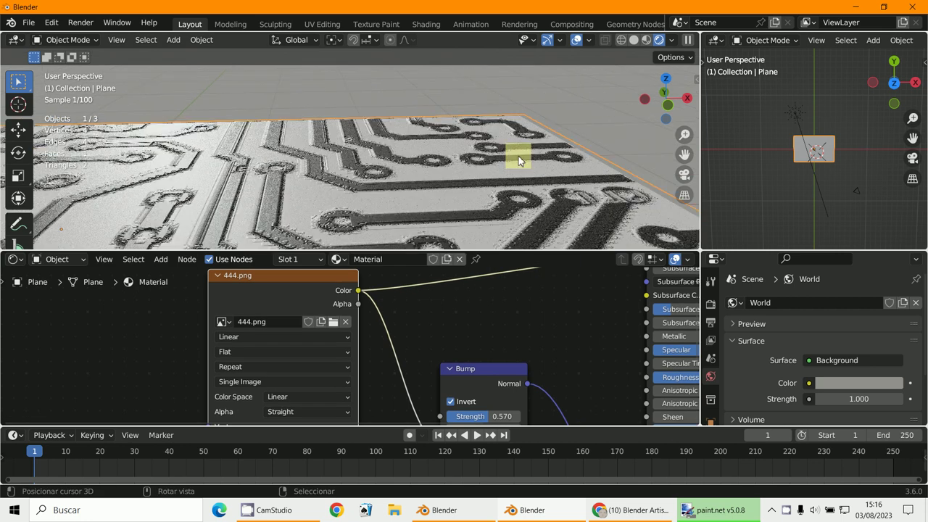
pyautogui.moveTo(518, 161); pyautogui.dragTo(344, 227, button='middle')
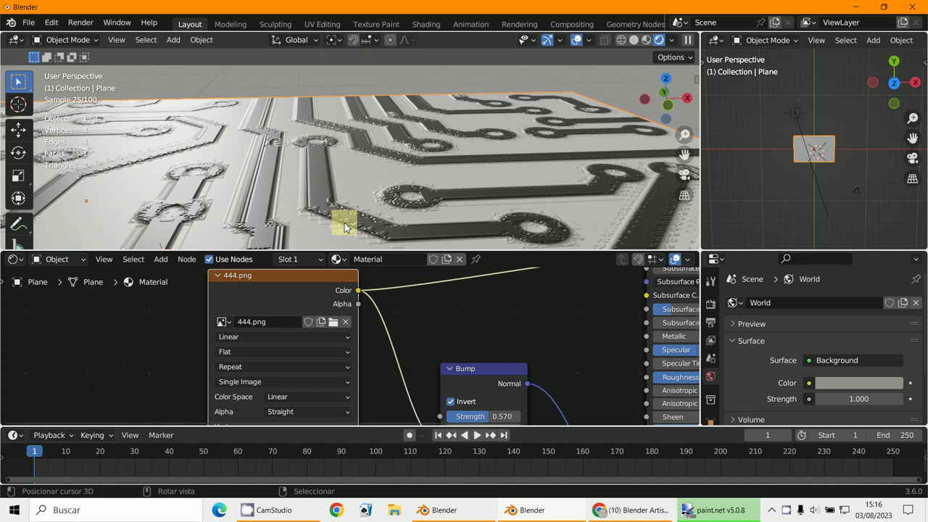
# Try the Premultiplied and None alpha modes on the 444.png image node.
pyautogui.click(281, 412)
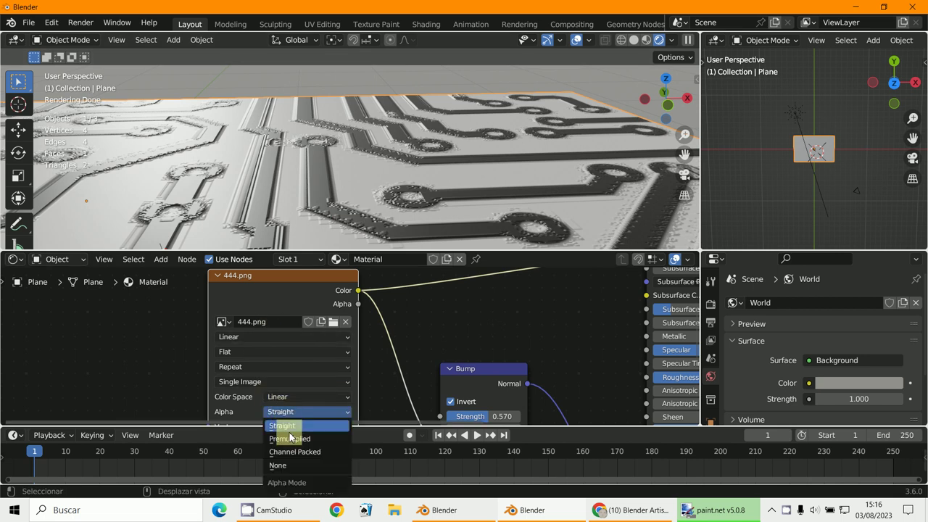
pyautogui.click(290, 438)
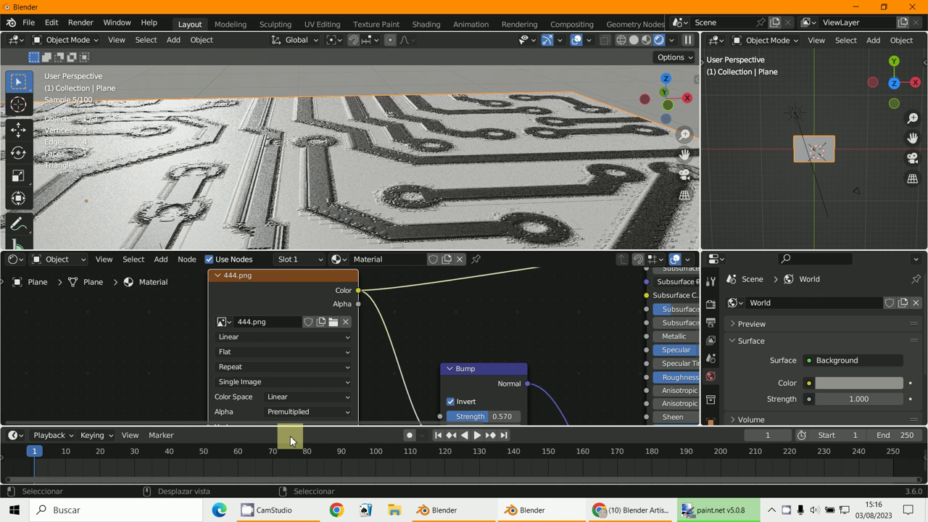
pyautogui.click(290, 412)
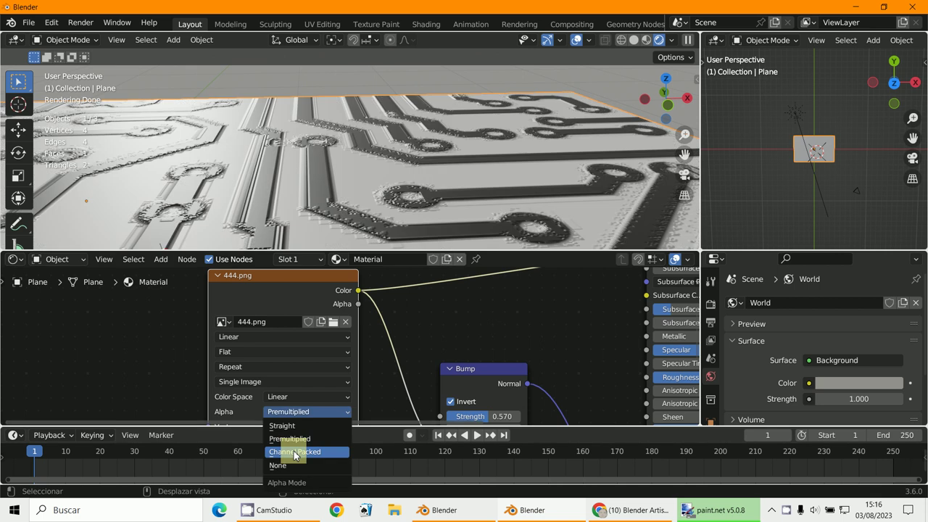
pyautogui.click(290, 465)
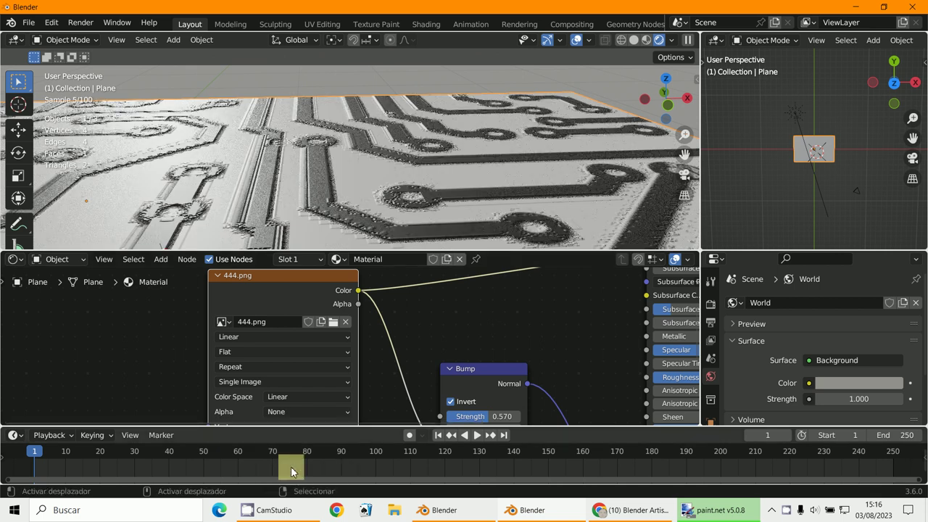
# Try the Raw color space on the 444.png image node.
pyautogui.click(286, 396)
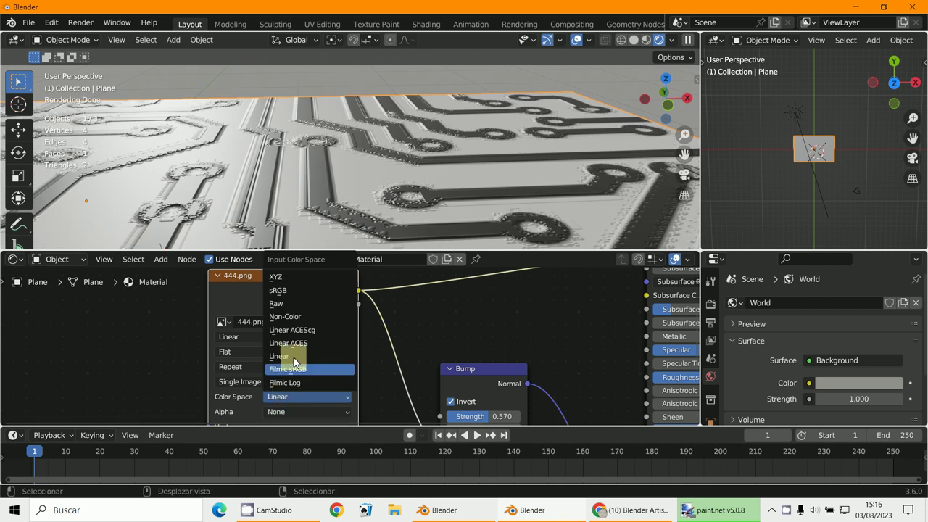
pyautogui.click(279, 304)
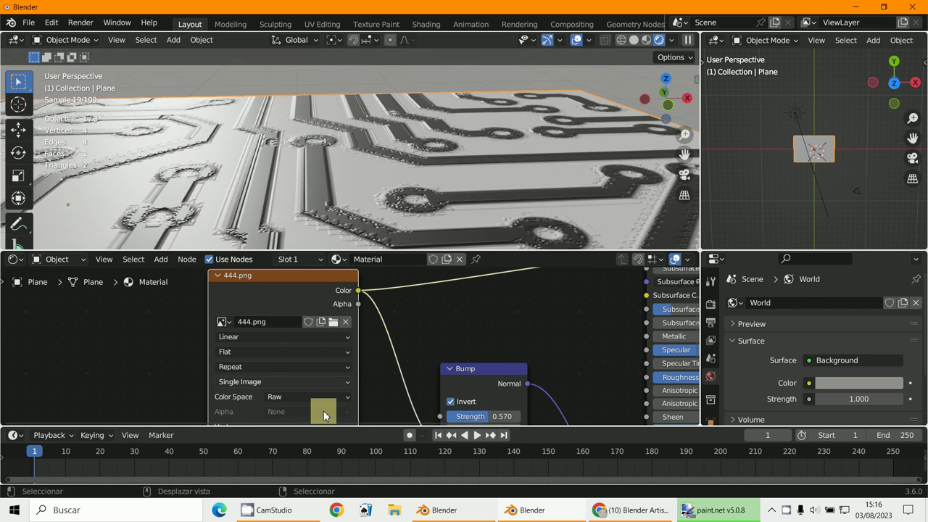
pyautogui.click(288, 382)
pyautogui.click(288, 395)
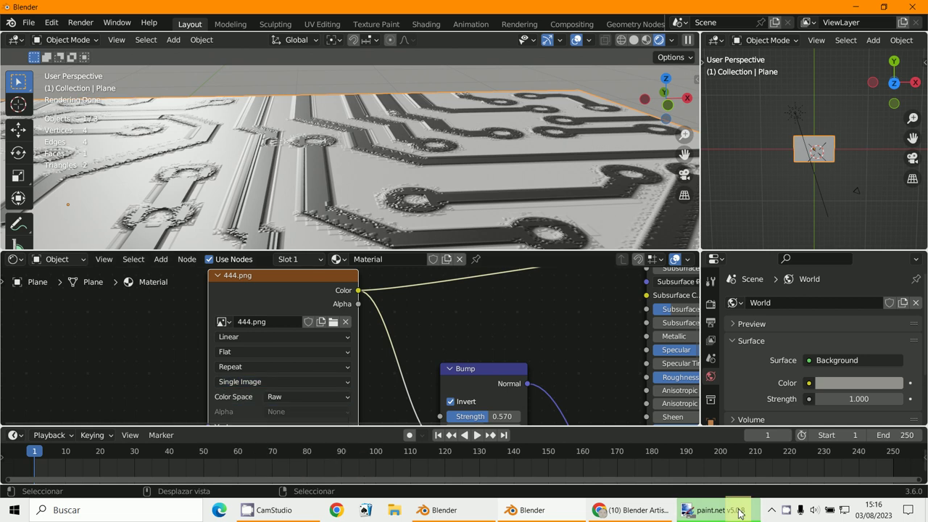
# Set the 444.png image node's color space to XYZ and its alpha mode to Premultiplied.
pyautogui.click(281, 397)
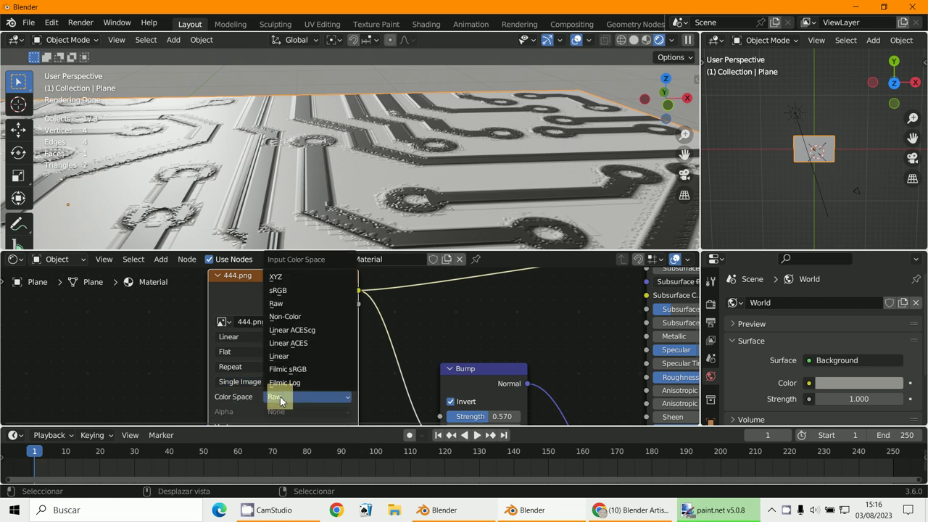
pyautogui.click(299, 276)
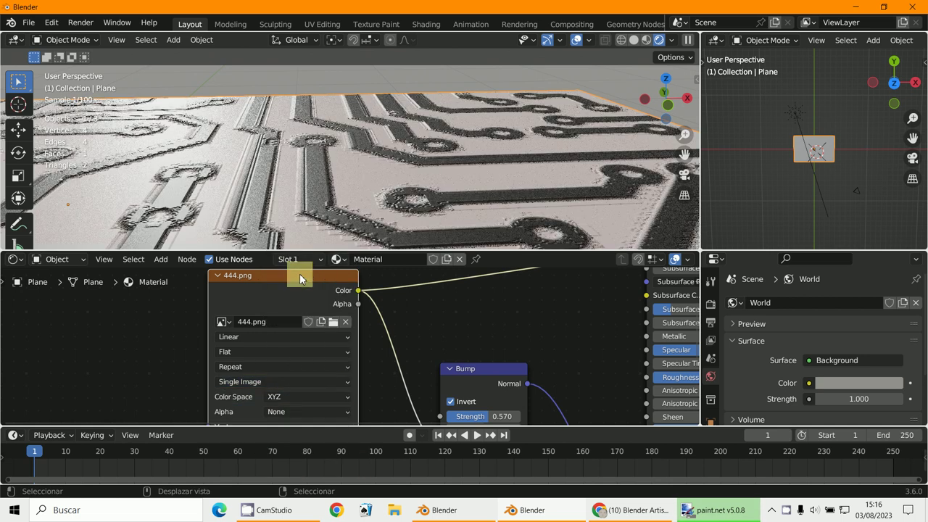
pyautogui.click(283, 412)
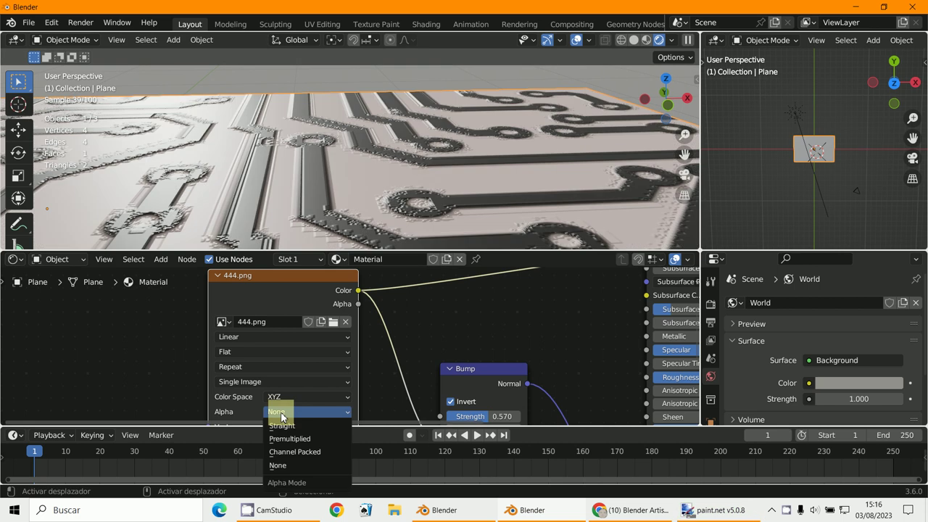
pyautogui.click(290, 438)
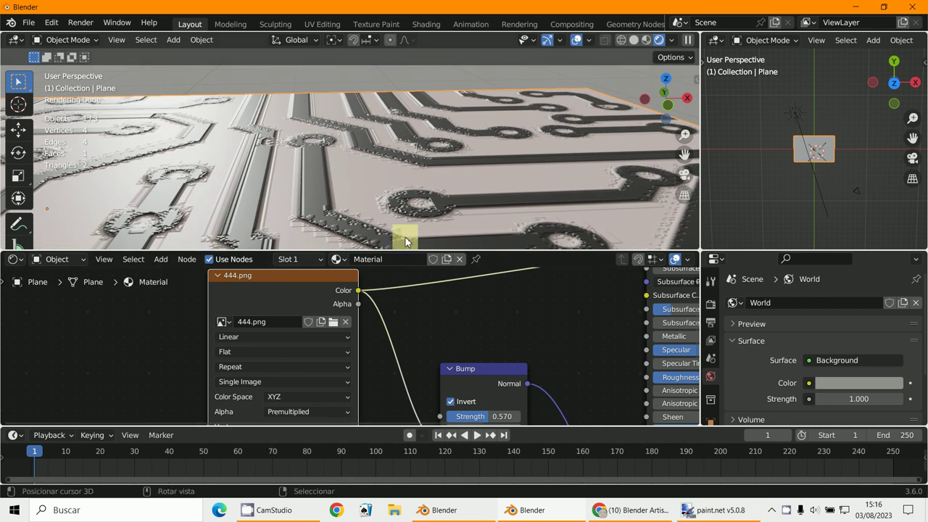
pyautogui.scroll(-3, 412, 215)
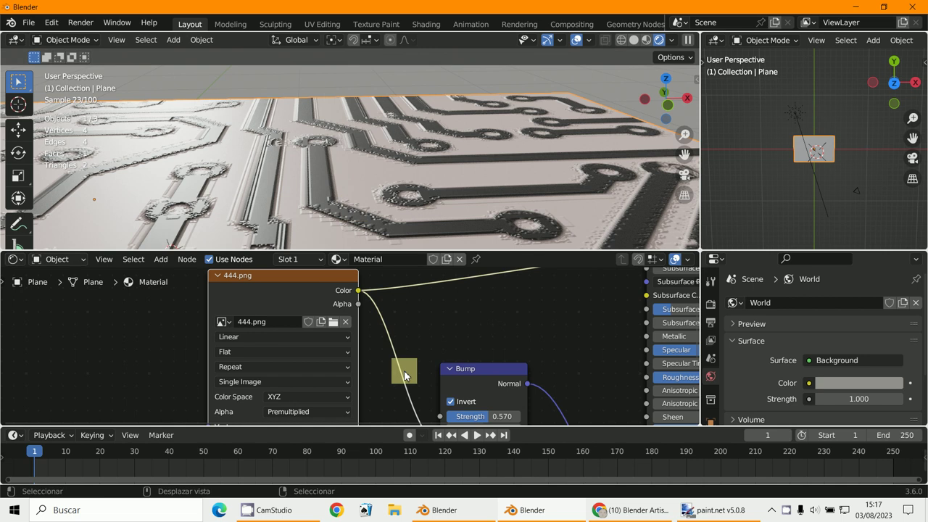
# Turn off Invert on the Bump node and inspect the tracks from a lower angle.
pyautogui.scroll(-1, 453, 371)
pyautogui.click(443, 397)
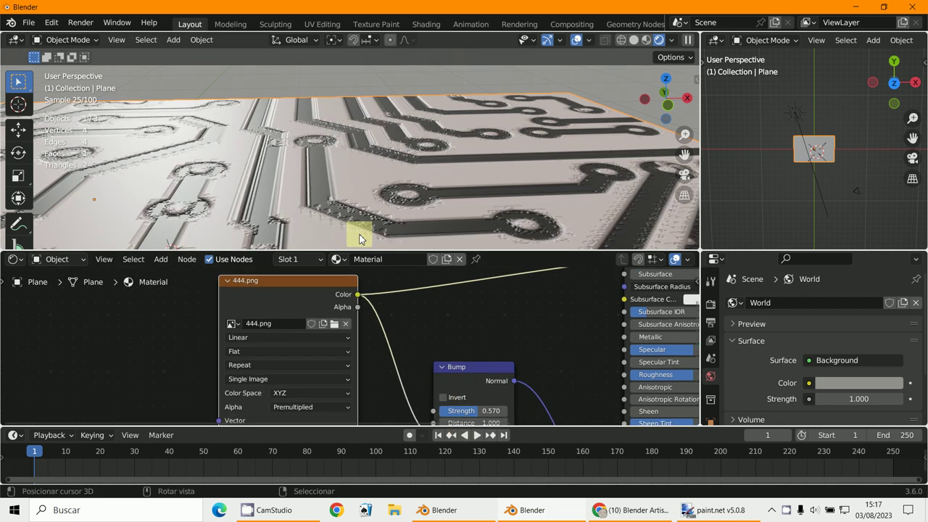
pyautogui.moveTo(359, 239); pyautogui.dragTo(282, 212, button='middle')
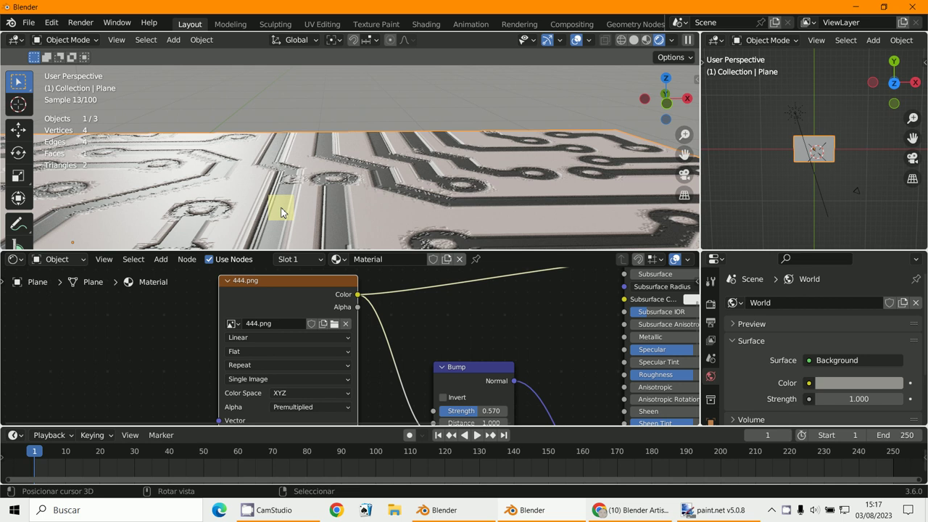
pyautogui.scroll(-1, 280, 348)
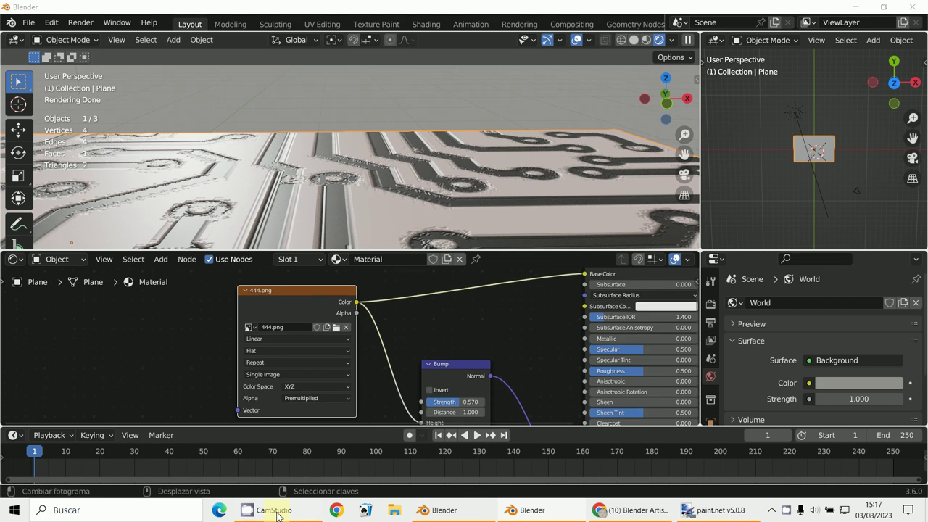
# Add a Texture Coordinate node and place it in the free space before the 444.png image node.
pyautogui.click(277, 511)
pyautogui.scroll(-3, 376, 352)
pyautogui.moveTo(331, 325); pyautogui.dragTo(303, 341)
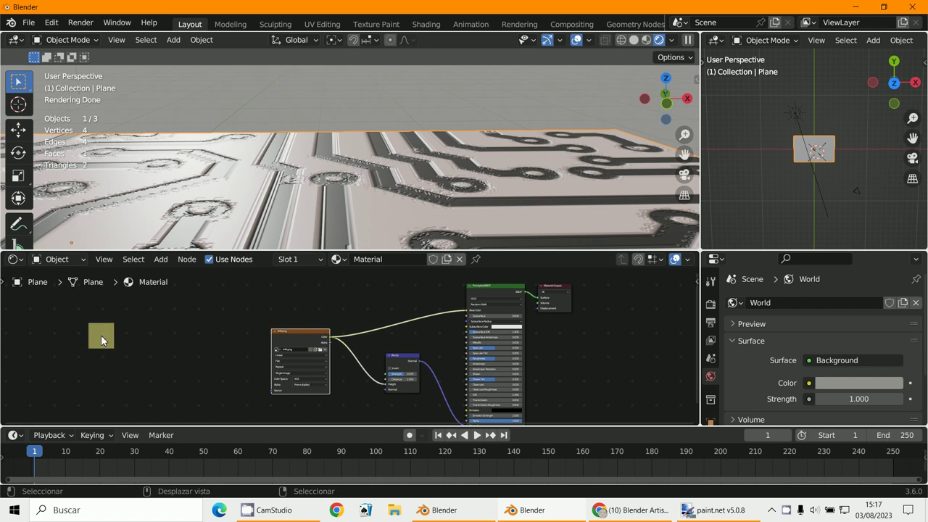
pyautogui.click(160, 259)
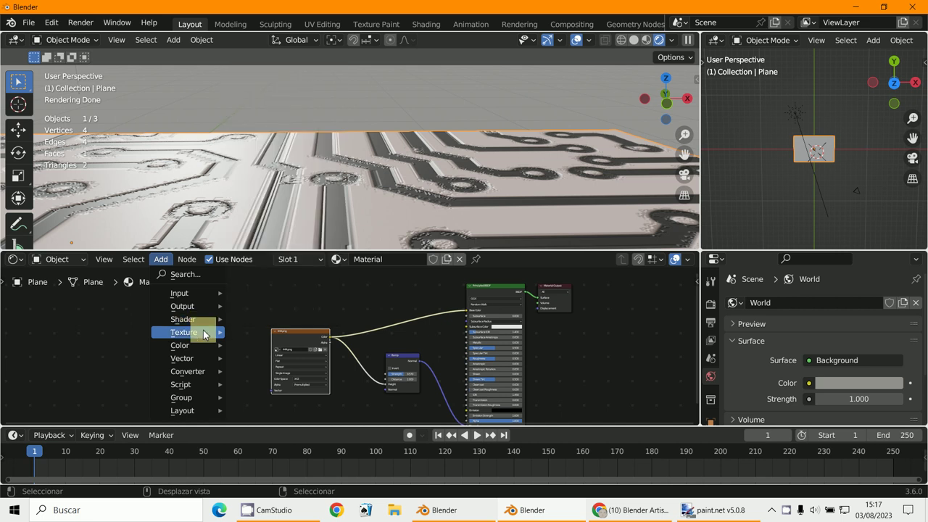
pyautogui.moveTo(196, 293)
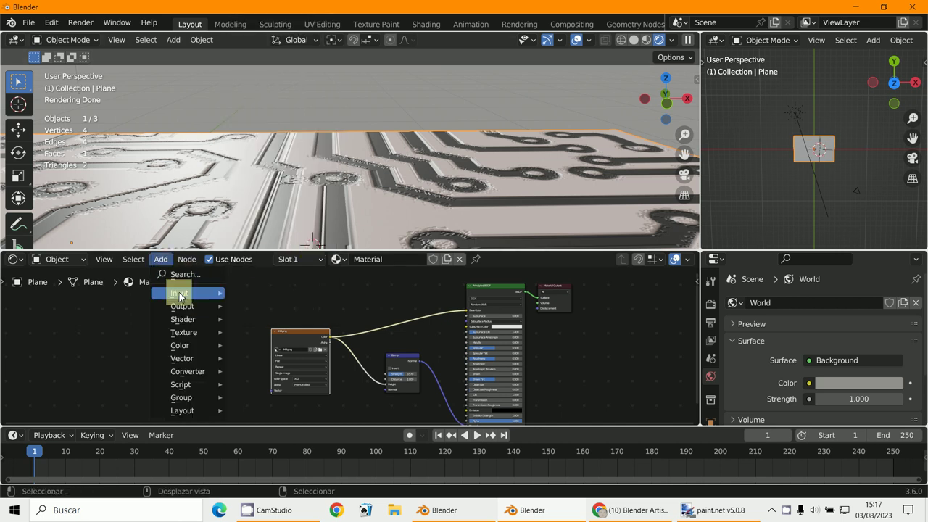
pyautogui.click(265, 449)
pyautogui.click(58, 337)
# Connect the Texture Coordinate node's UV output to the Vector input of the 444.png image node.
pyautogui.scroll(2, 269, 341)
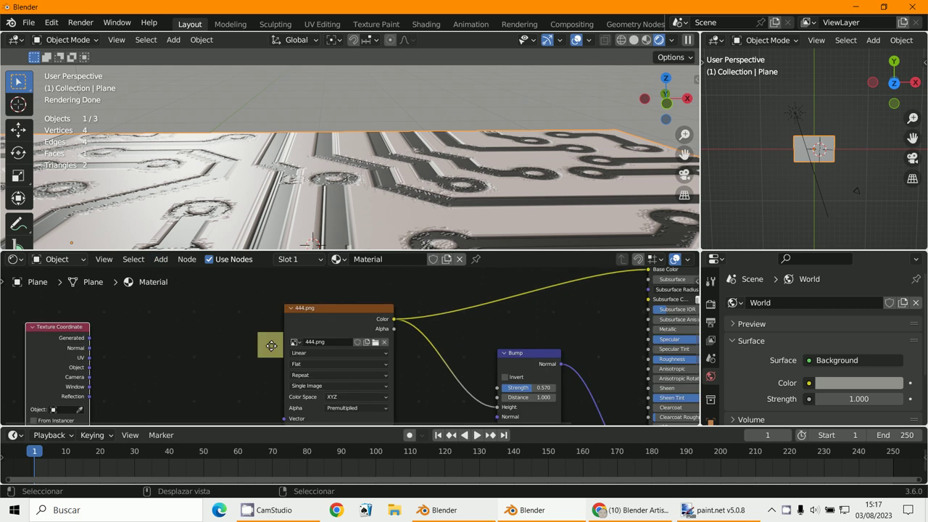
pyautogui.scroll(-1, 218, 341)
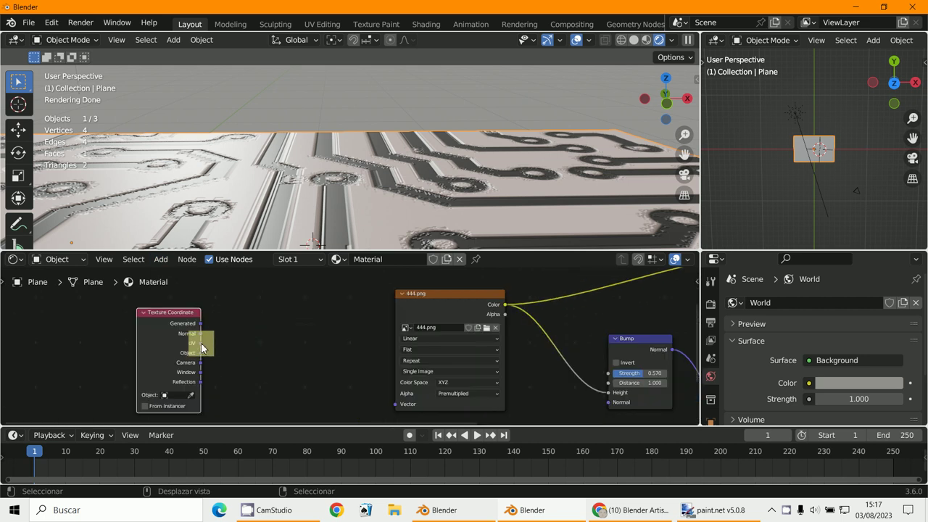
pyautogui.moveTo(200, 342); pyautogui.dragTo(400, 342)
pyautogui.scroll(-1, 400, 342)
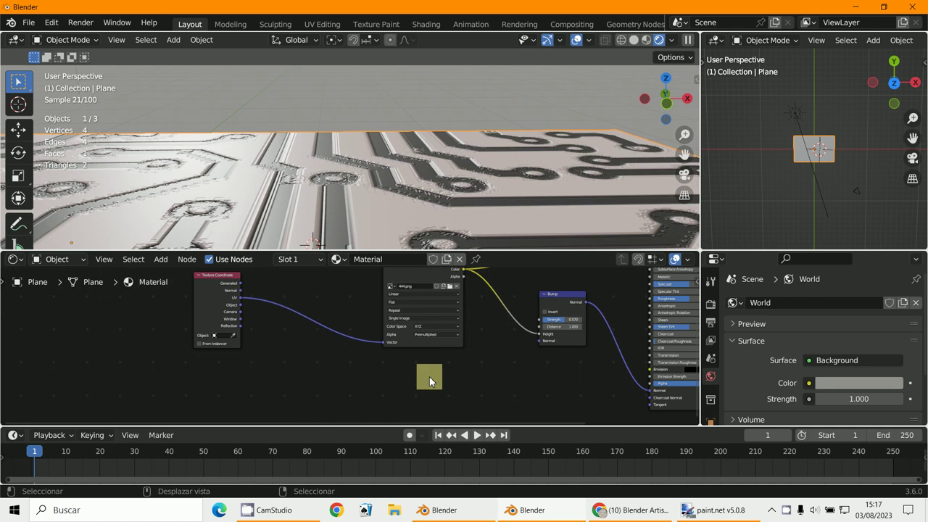
# Enlarge the shader and properties editors and show the plane's material properties.
pyautogui.moveTo(429, 376); pyautogui.dragTo(324, 434, button='middle')
pyautogui.moveTo(446, 133); pyautogui.dragTo(711, 361, button='middle')
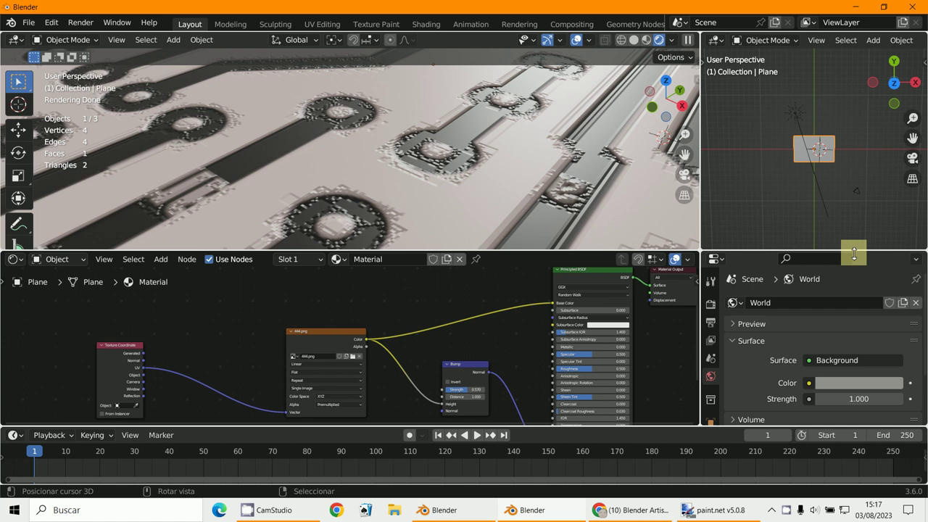
pyautogui.moveTo(795, 250); pyautogui.dragTo(867, 91)
pyautogui.click(710, 373)
pyautogui.scroll(-10, 809, 359)
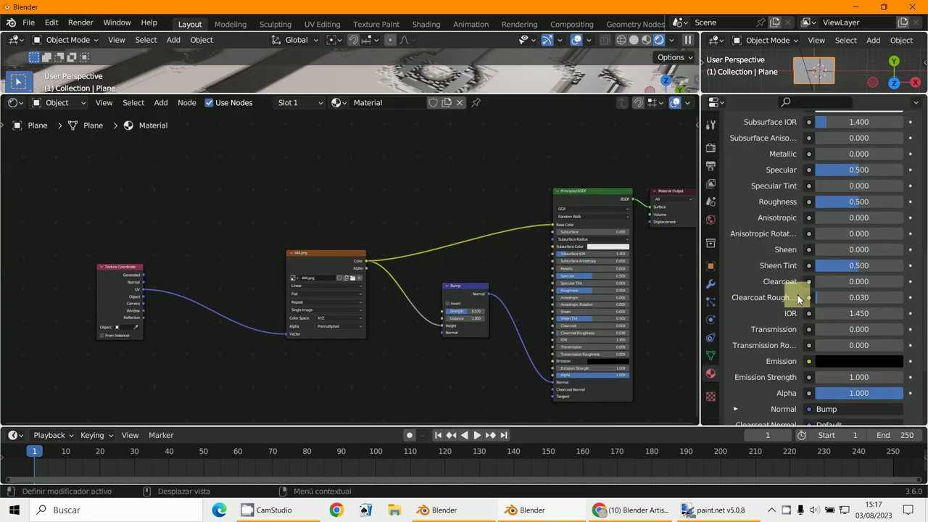
# Expand the Displacement and Settings sections of the plane's material.
pyautogui.scroll(-5, 797, 293)
pyautogui.click(740, 351)
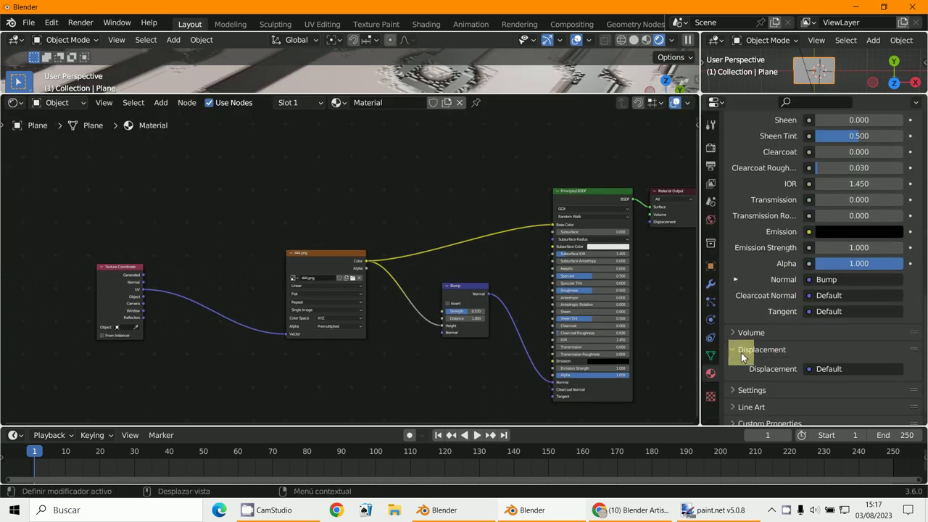
pyautogui.scroll(-1, 741, 352)
pyautogui.click(828, 345)
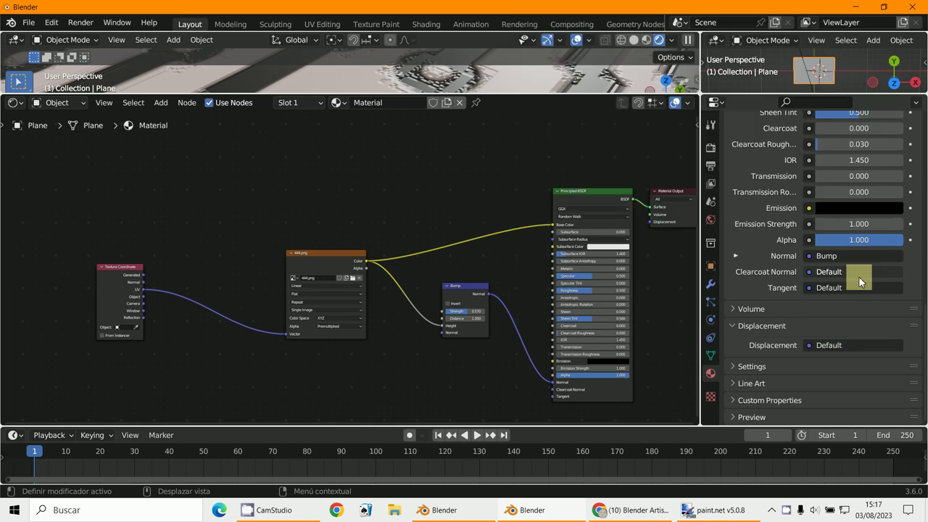
pyautogui.click(742, 368)
pyautogui.scroll(-4, 755, 368)
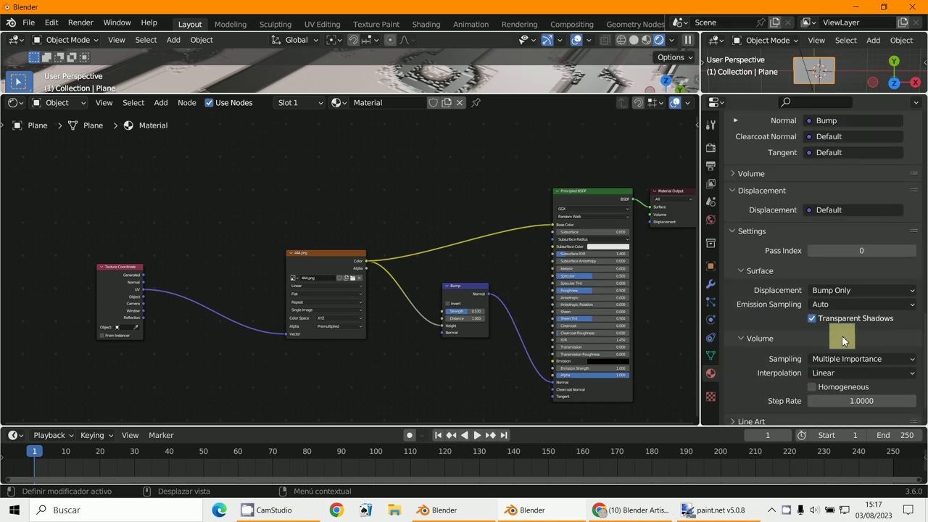
# Turn off Transparent Shadows in the material's surface settings and give the upper viewports a little more height.
pyautogui.click(829, 290)
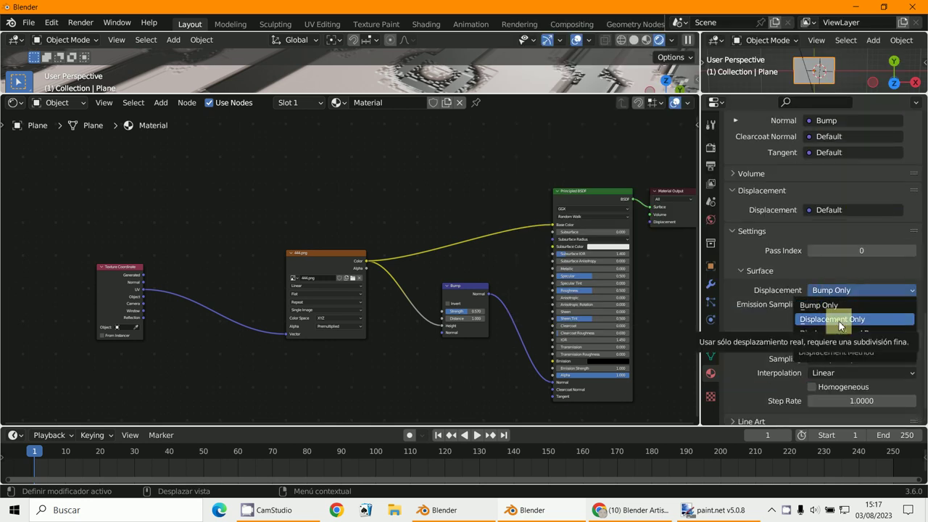
pyautogui.moveTo(497, 95); pyautogui.dragTo(499, 153)
pyautogui.scroll(-3, 879, 258)
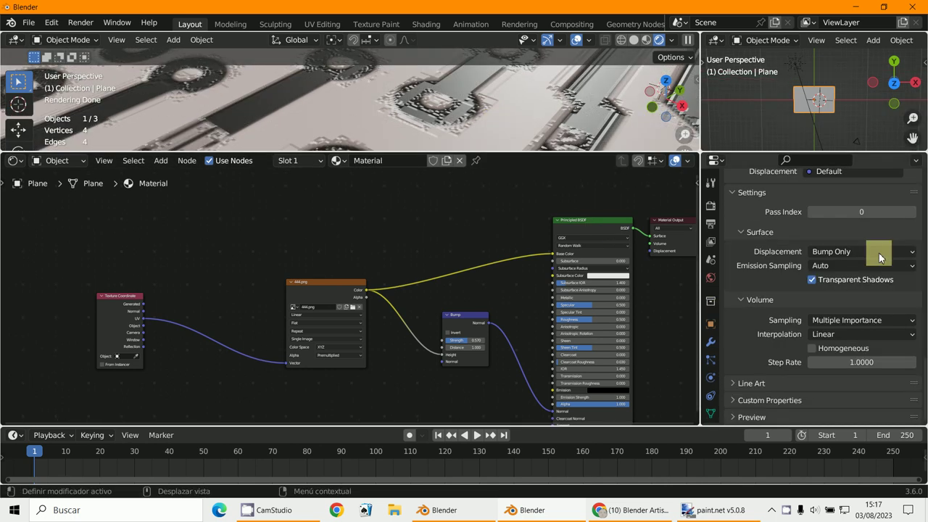
pyautogui.click(812, 280)
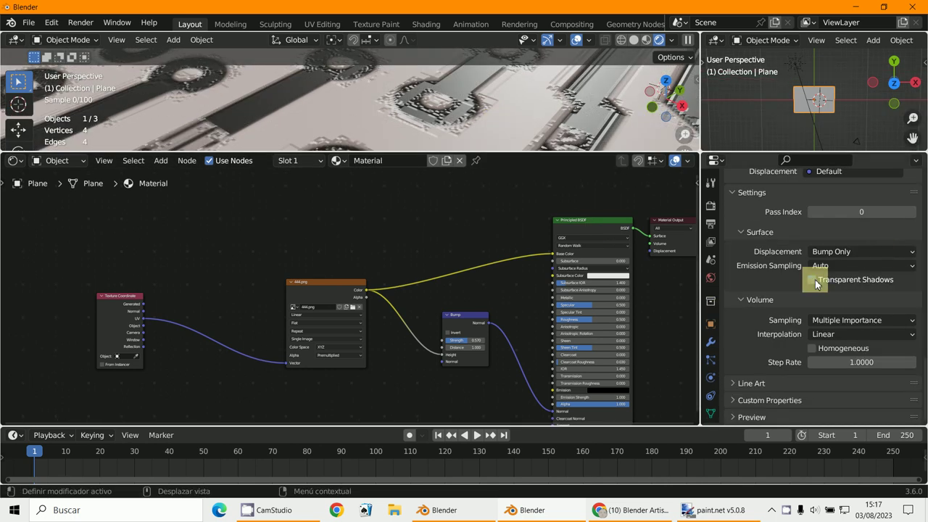
pyautogui.click(818, 267)
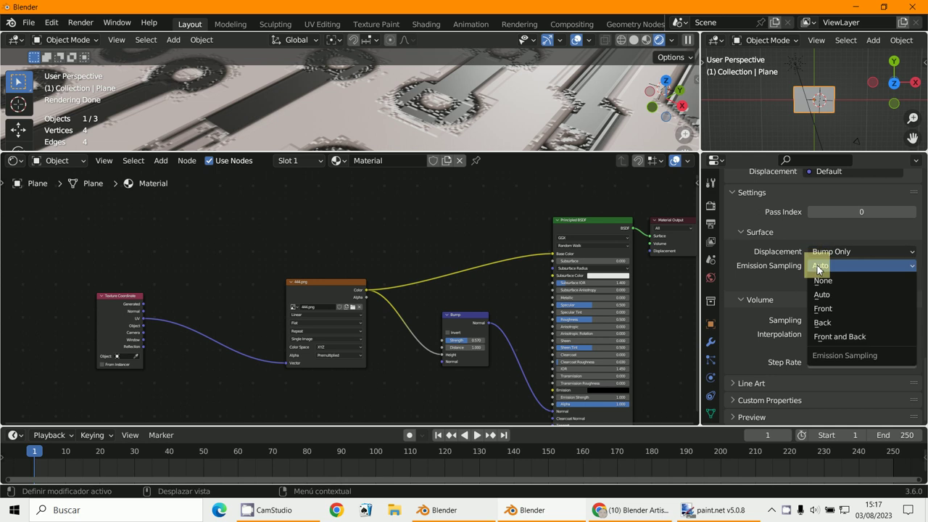
pyautogui.click(833, 251)
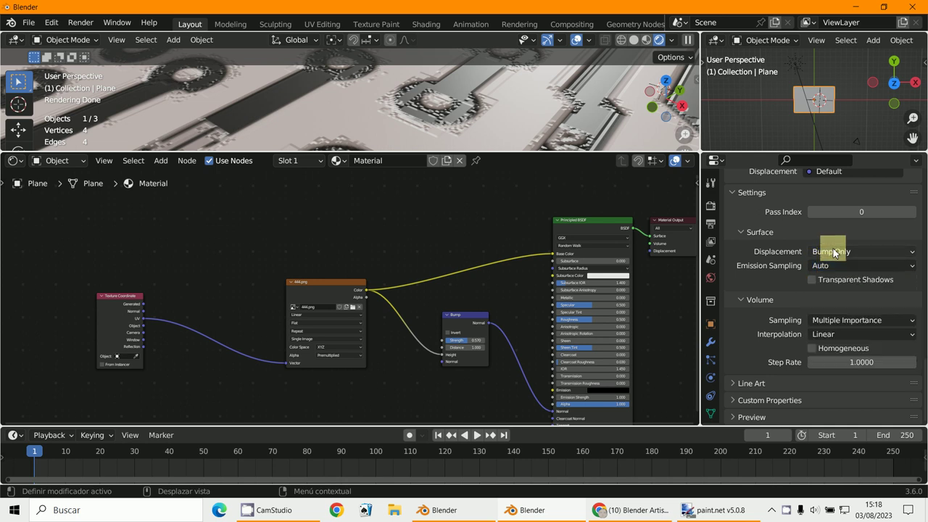
# Try Displacement Only as the material's displacement method, and finally set it to Displacement and Bump.
pyautogui.click(833, 251)
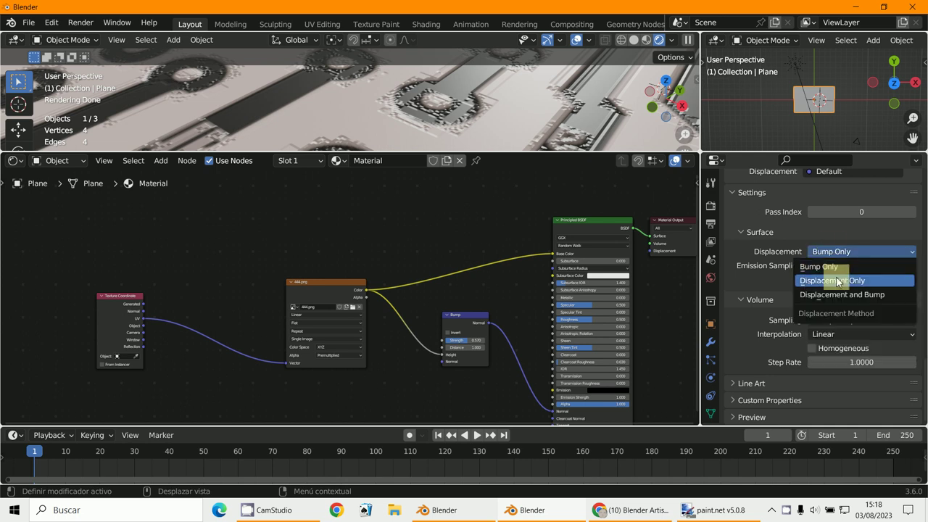
pyautogui.click(837, 281)
pyautogui.click(835, 258)
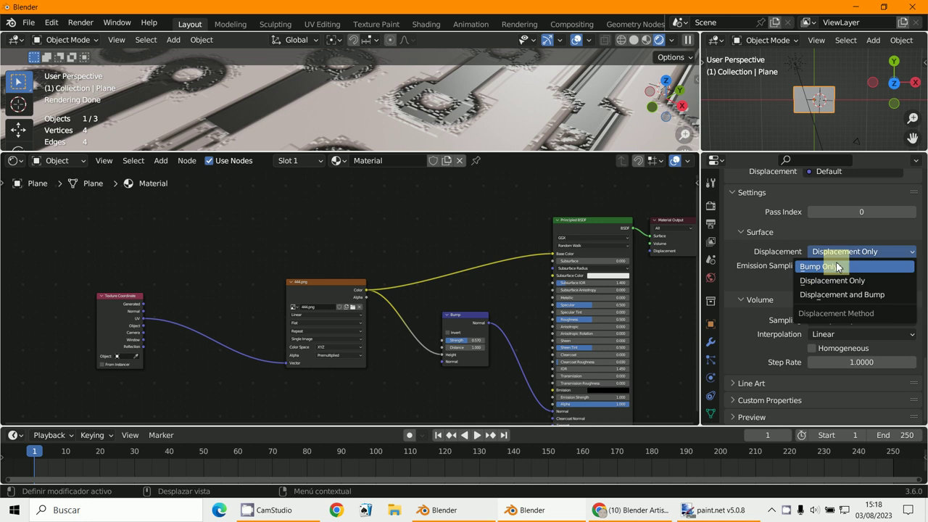
pyautogui.click(840, 295)
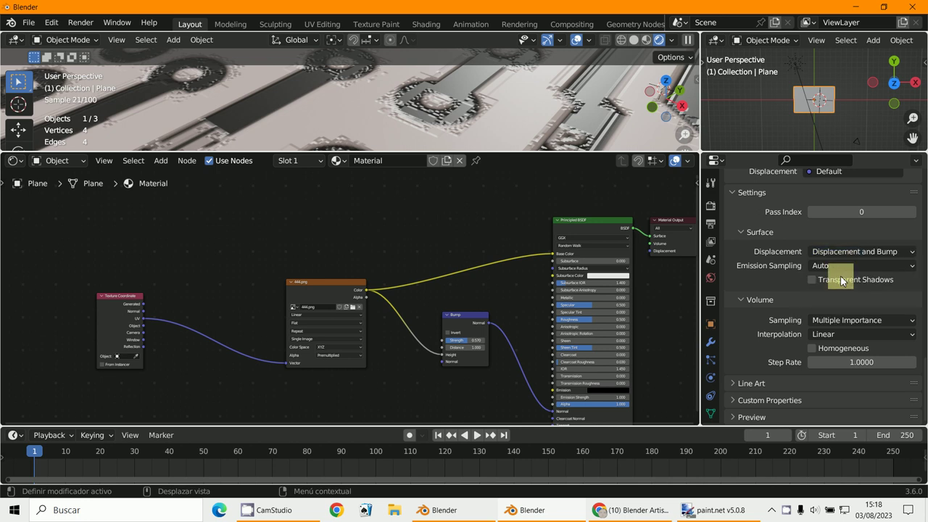
# Try Distance as the material's volume sampling method, and finally set it to Equiangular.
pyautogui.click(855, 319)
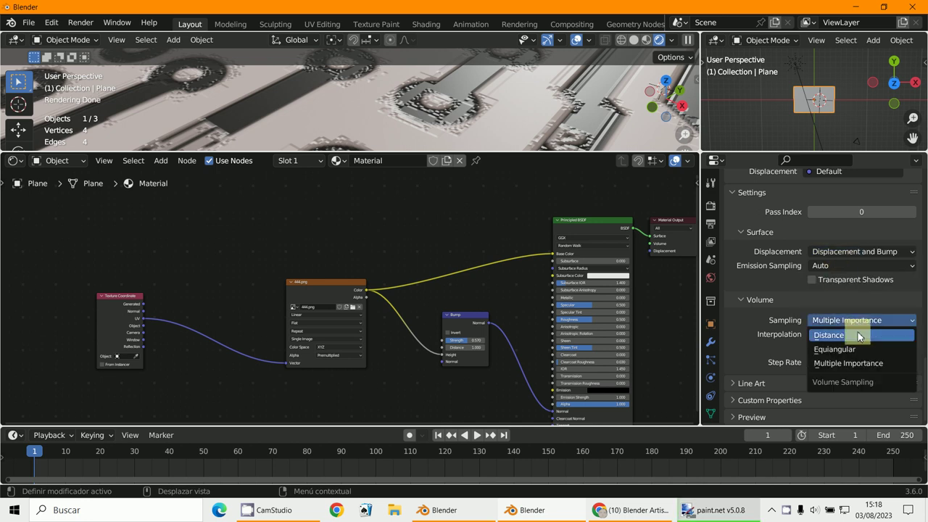
pyautogui.click(858, 335)
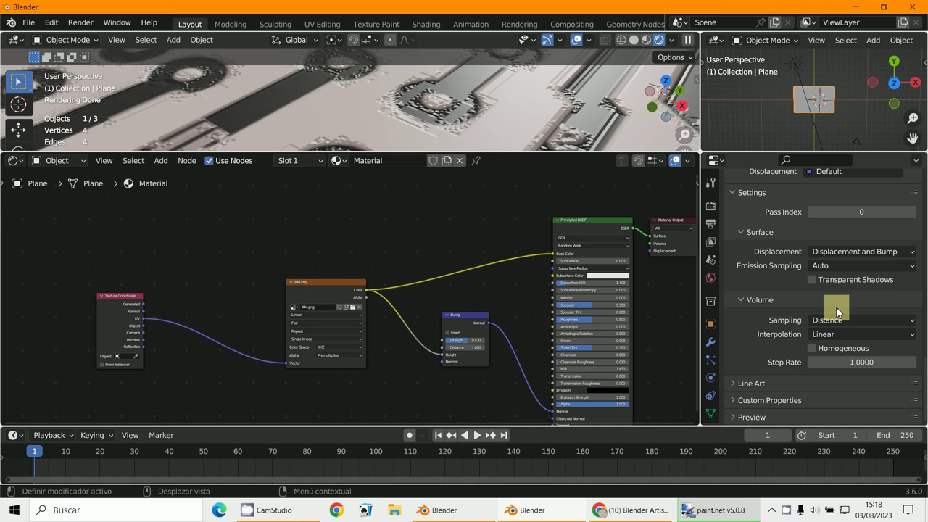
pyautogui.click(839, 319)
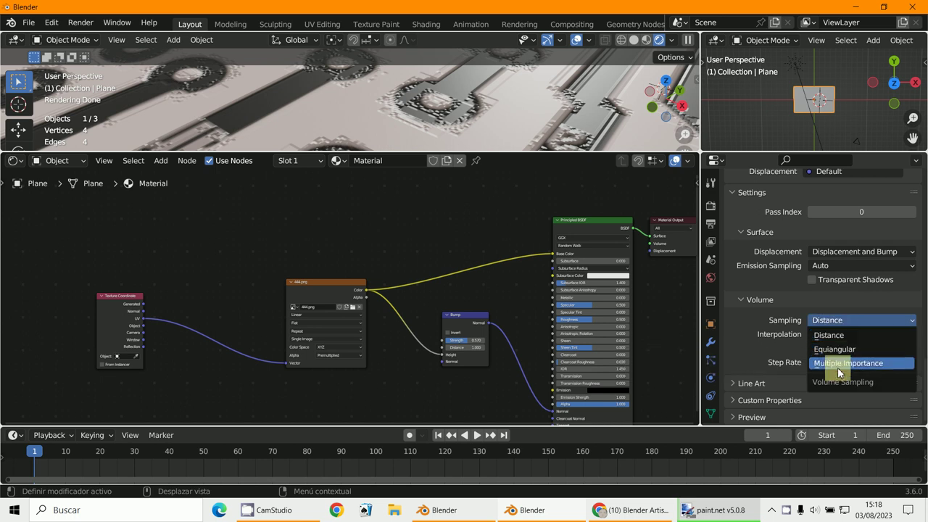
pyautogui.click(838, 350)
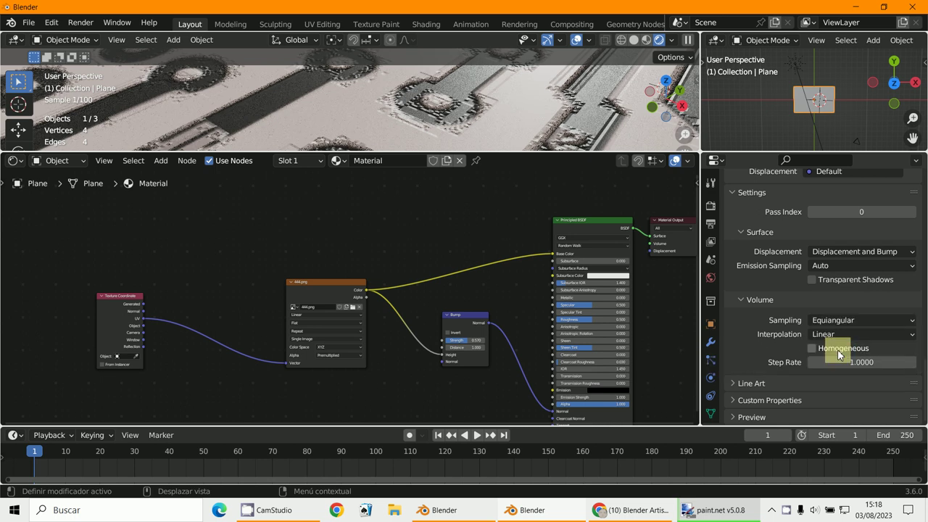
pyautogui.click(816, 353)
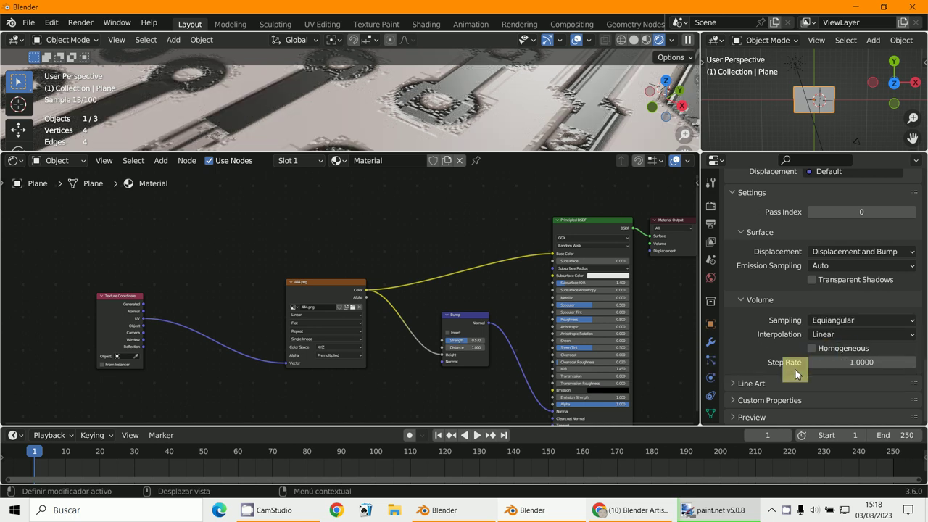
# Enlarge the upper editors, switch the second 3D viewport to an Image Editor and widen it to show 444.png.
pyautogui.scroll(5, 801, 376)
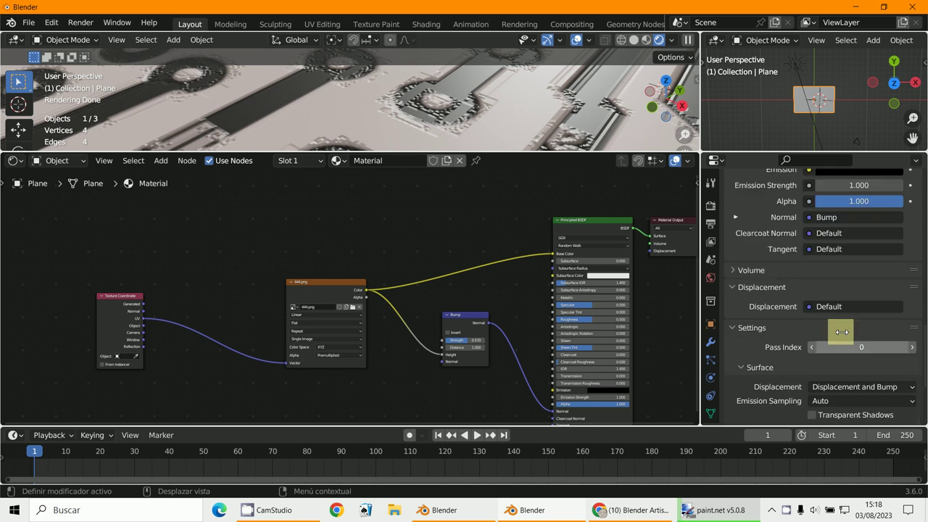
pyautogui.click(842, 310)
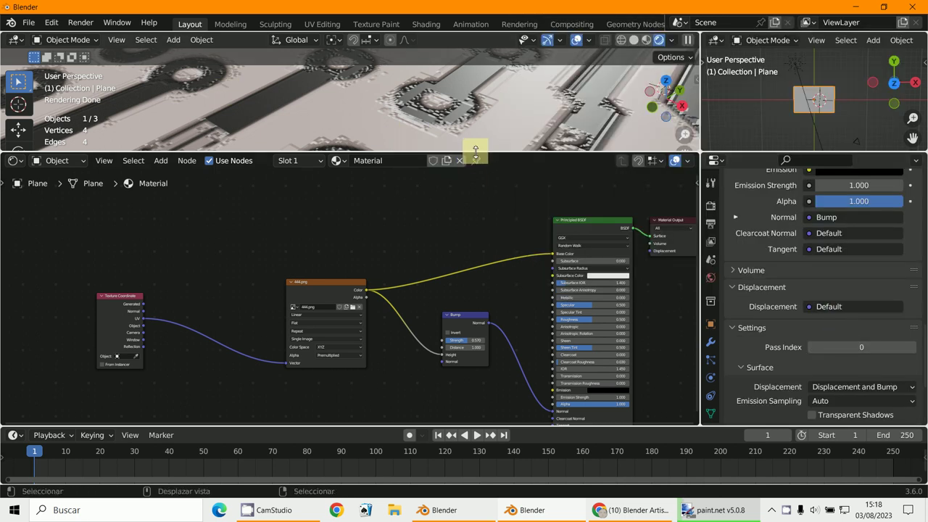
pyautogui.moveTo(477, 154); pyautogui.dragTo(489, 323)
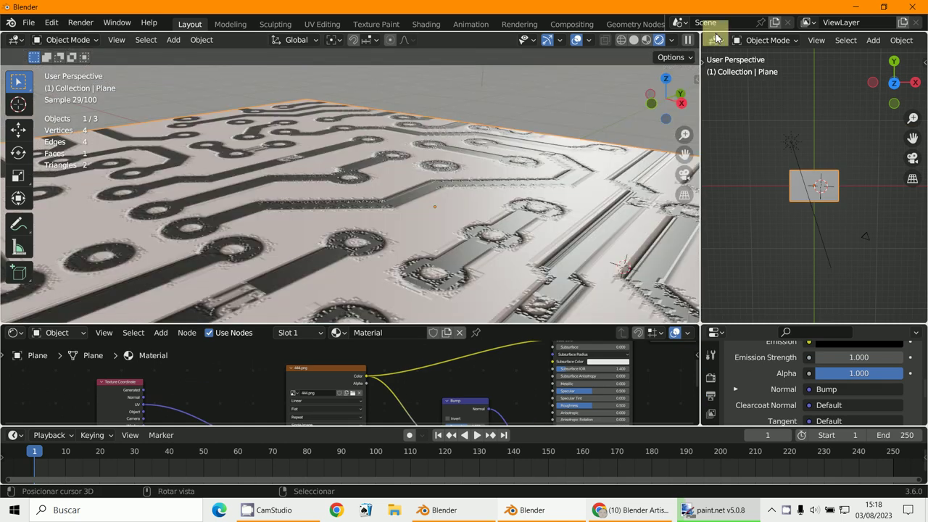
pyautogui.click(715, 39)
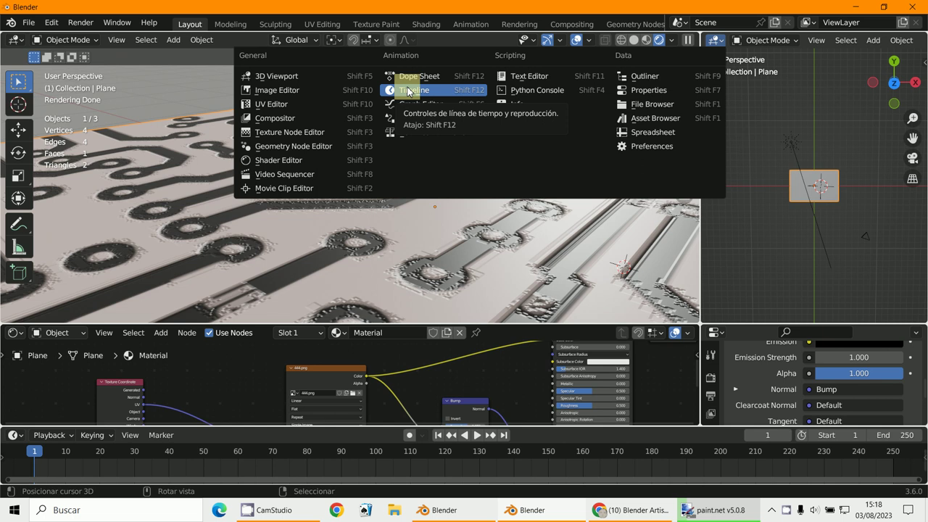
pyautogui.click(269, 90)
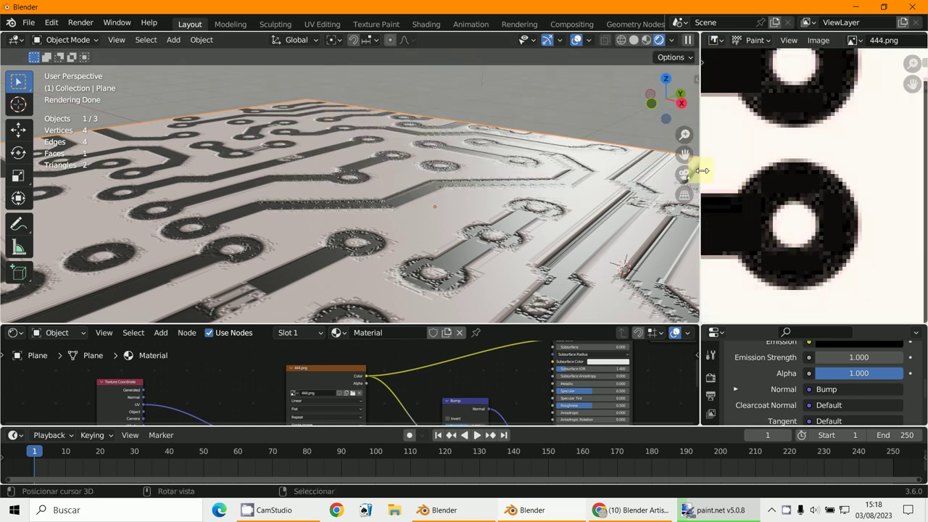
pyautogui.moveTo(699, 171); pyautogui.dragTo(494, 176)
# Examine the pixelated edges of the tracks and pads and the watermark letters in the 444.png image at different magnifications.
pyautogui.scroll(3, 805, 201)
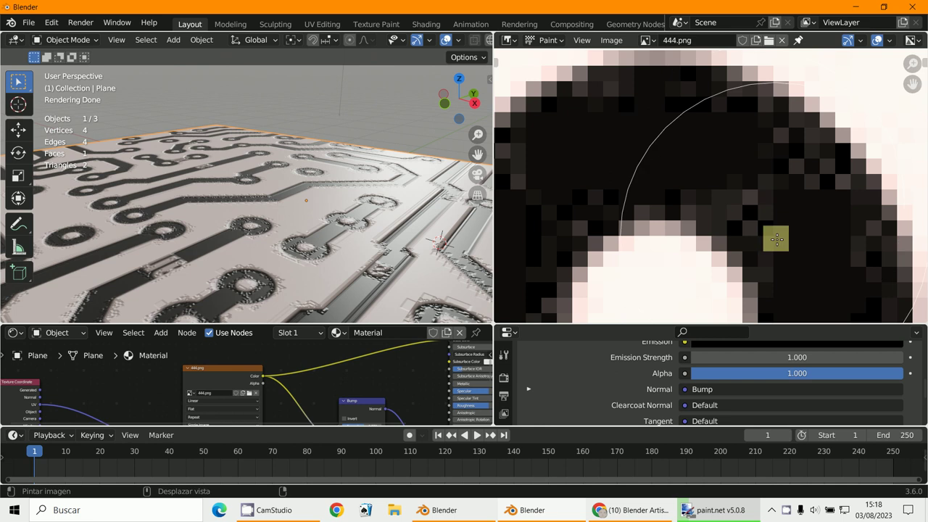
pyautogui.scroll(-5, 794, 205)
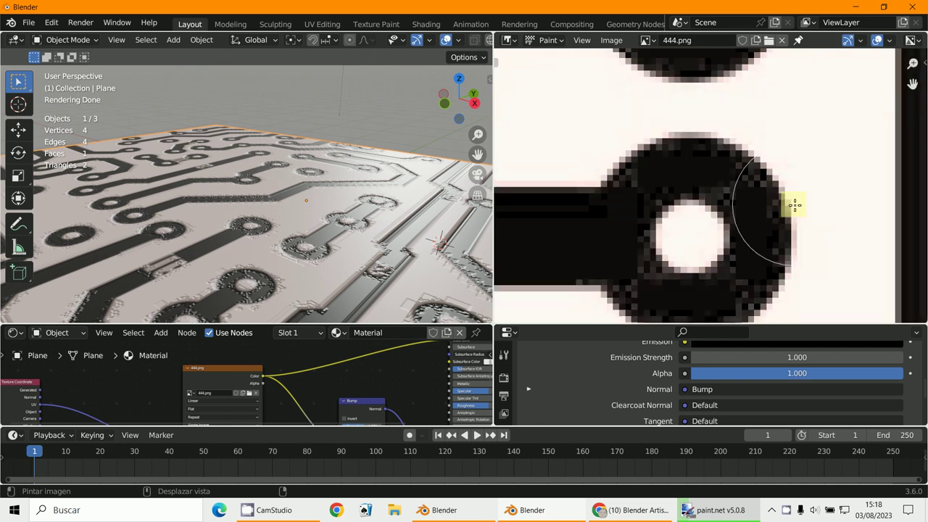
pyautogui.scroll(-5, 697, 281)
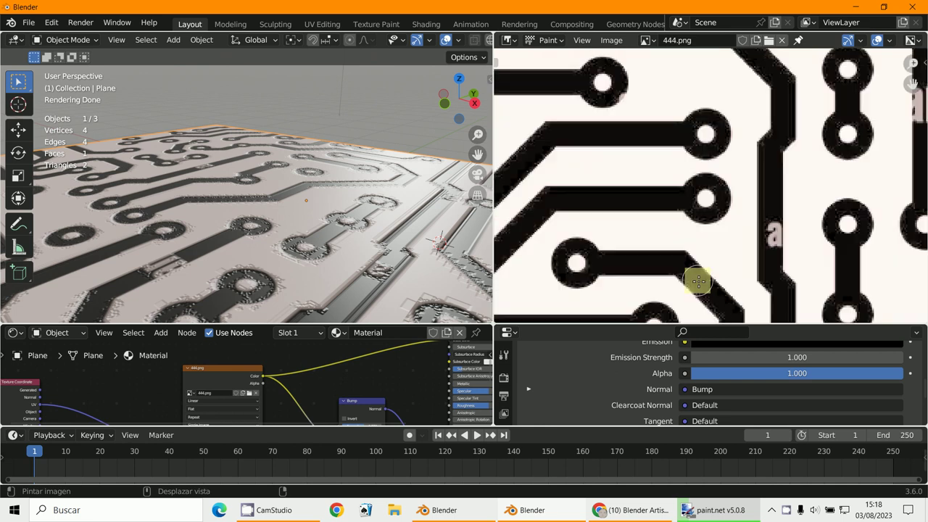
pyautogui.scroll(3, 698, 281)
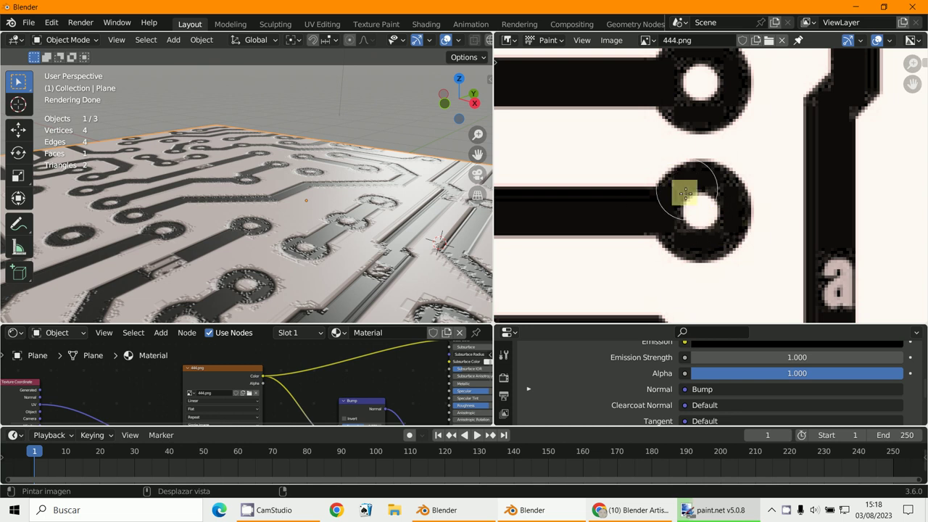
pyautogui.scroll(-4, 693, 201)
pyautogui.scroll(5, 695, 206)
pyautogui.scroll(-2, 693, 208)
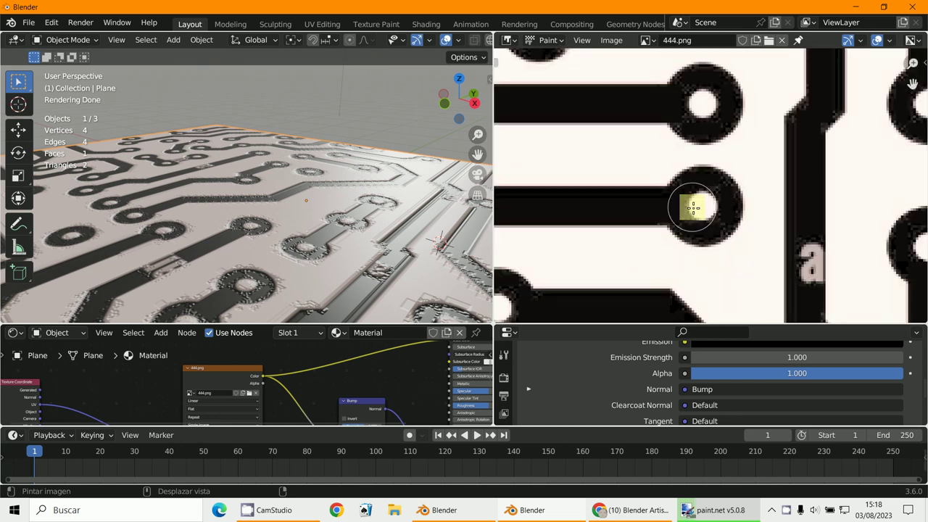
pyautogui.scroll(-4, 693, 208)
pyautogui.scroll(3, 718, 203)
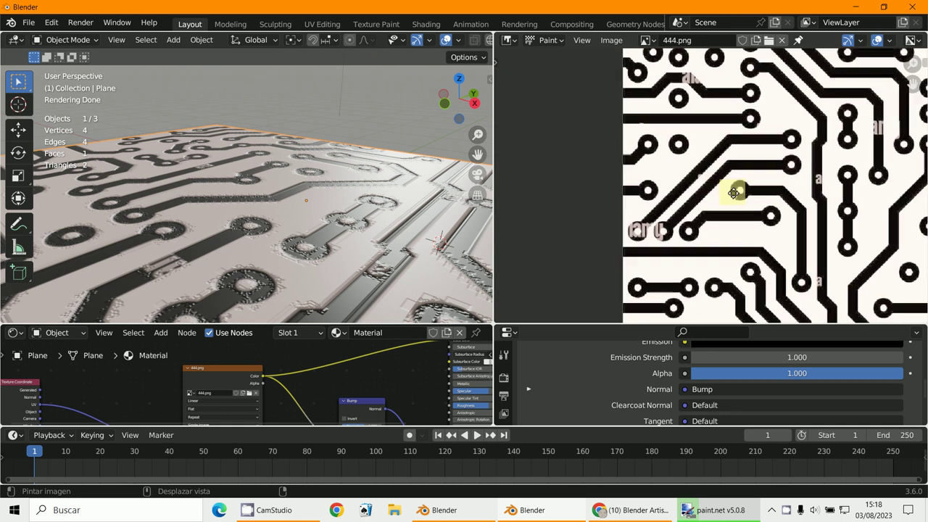
pyautogui.scroll(5, 734, 193)
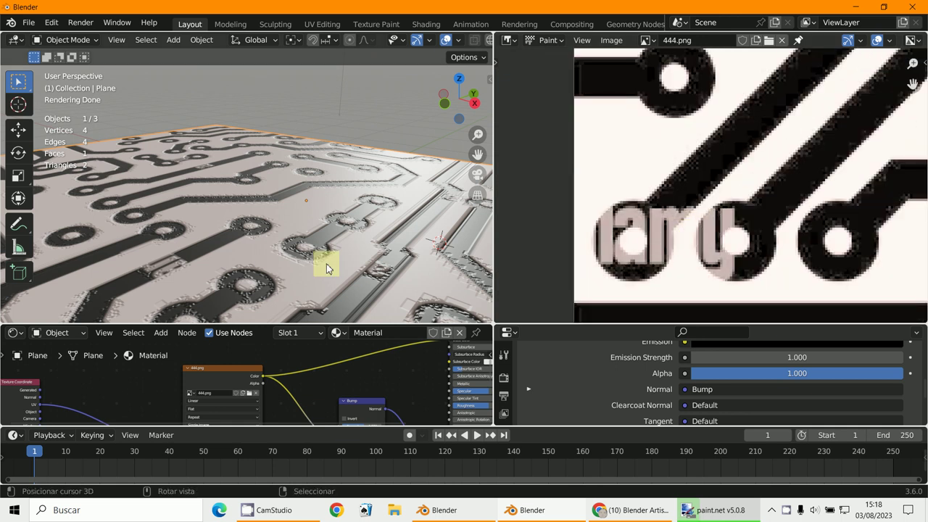
# Inspect the tracks on the plane from another angle, ending with the whole plane in view.
pyautogui.scroll(-2, 326, 265)
pyautogui.moveTo(326, 263); pyautogui.dragTo(352, 185, button='middle')
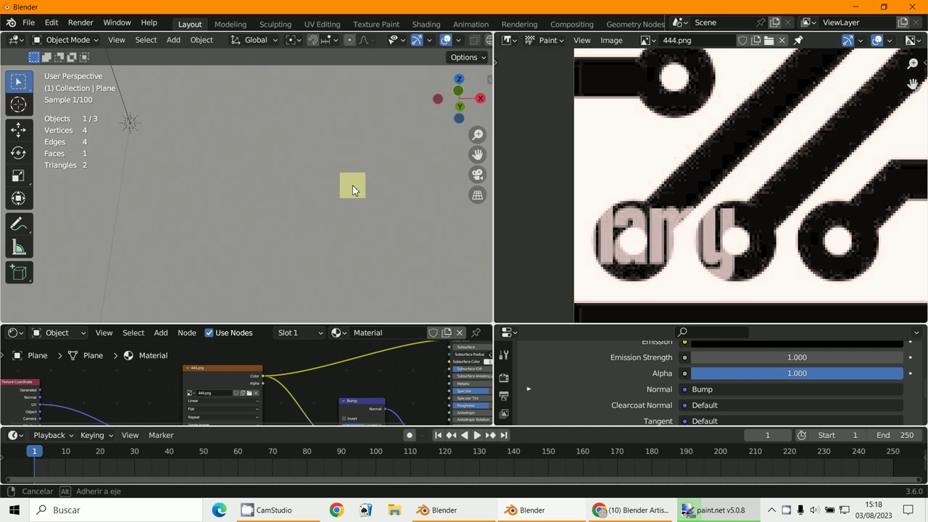
pyautogui.rightClick(352, 185)
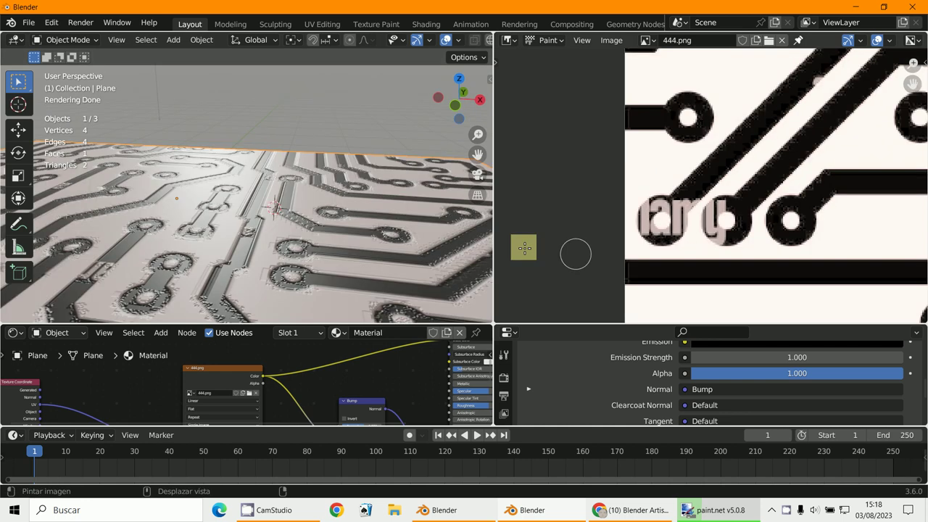
pyautogui.scroll(-5, 435, 289)
pyautogui.click(261, 507)
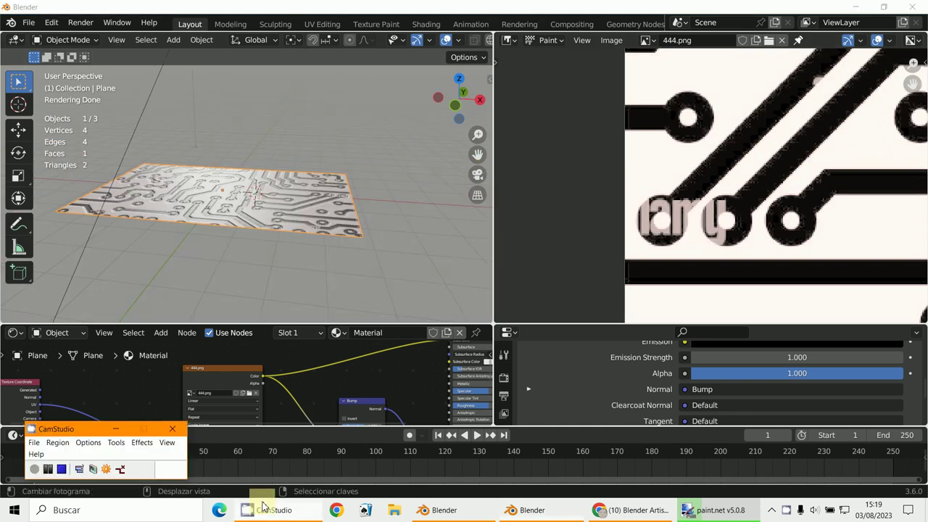